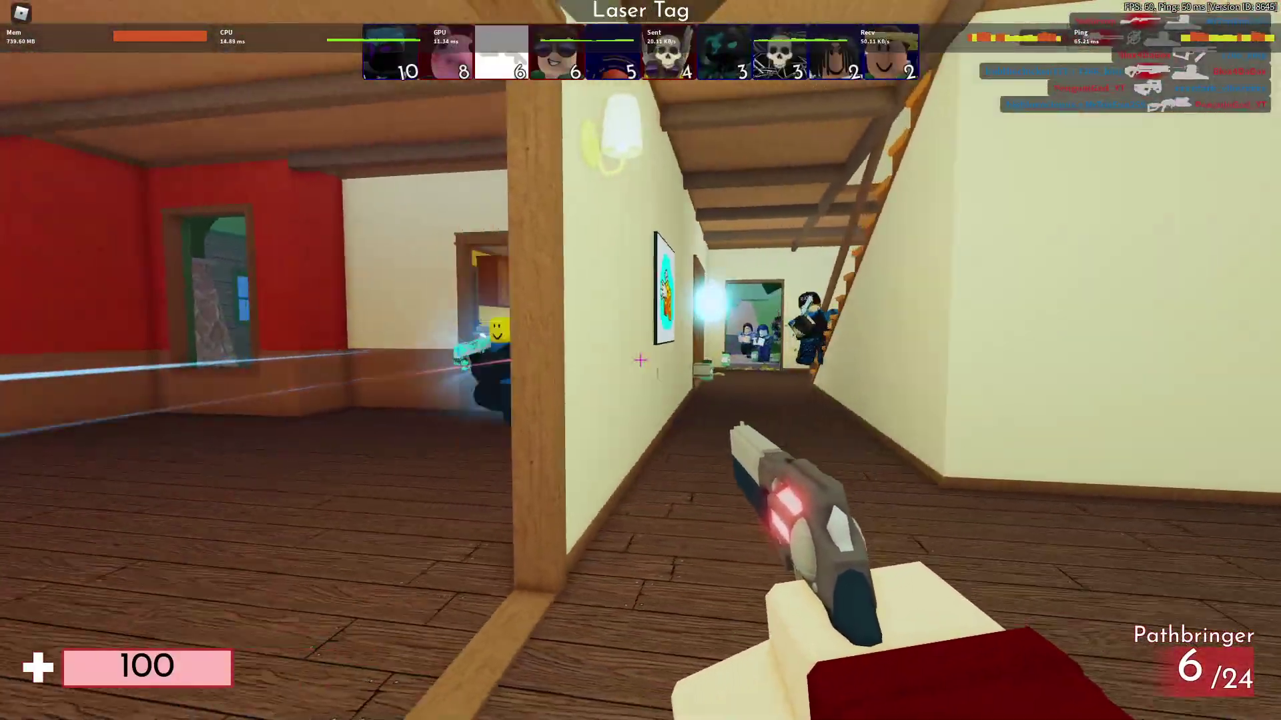
Step: Fire the weapon, switch to the Dagger and walk forward along the stone path
{"action": "left_click", "coordinate": [640, 360]}
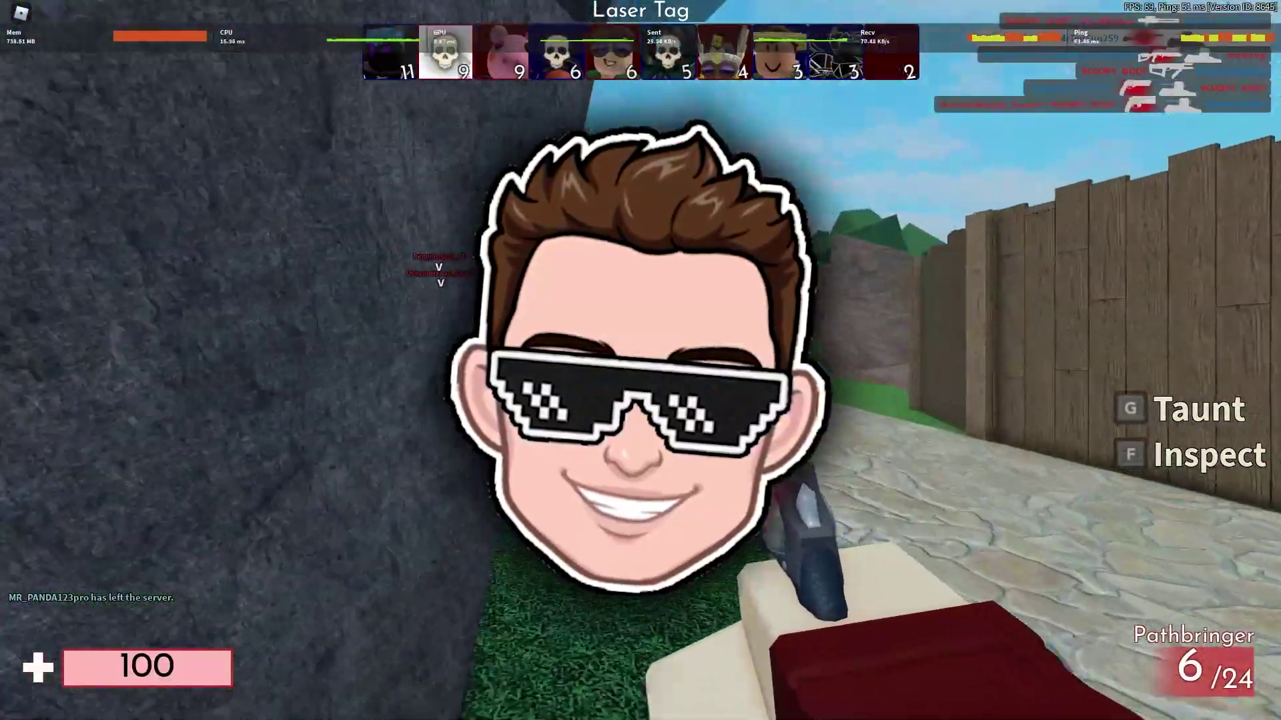
{"action": "key", "text": "3"}
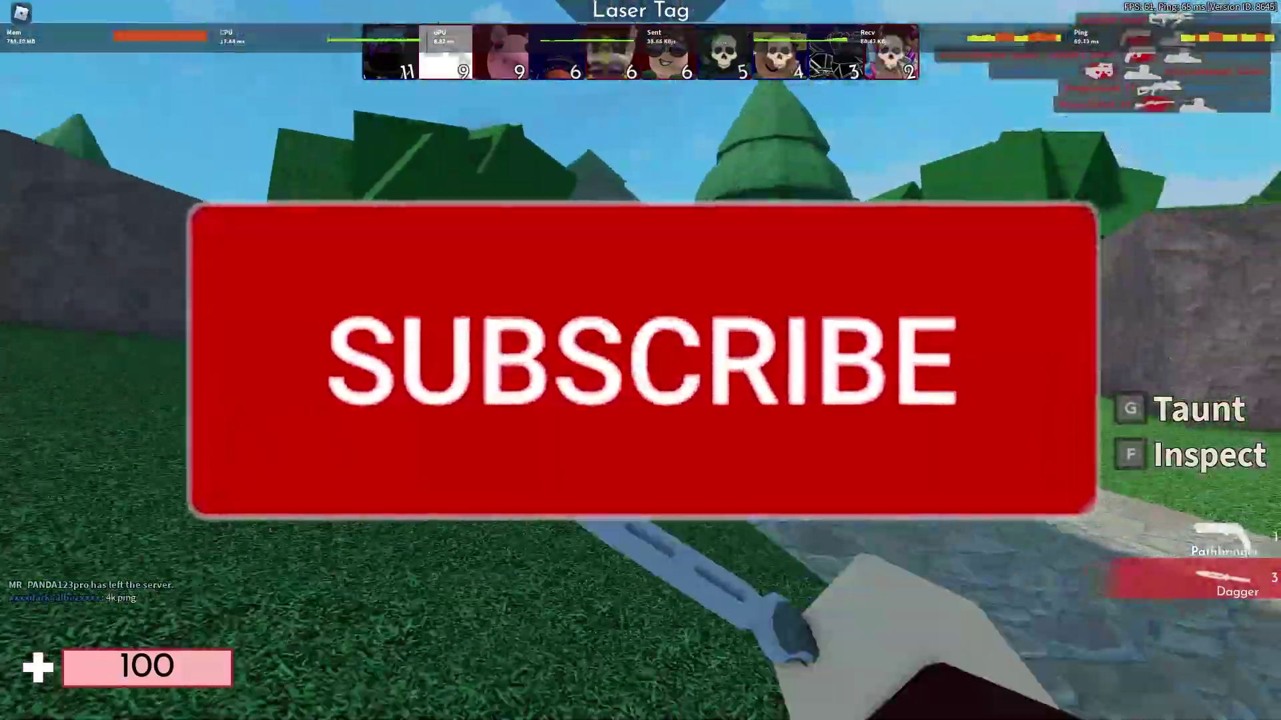
{"action": "key", "text": "w"}
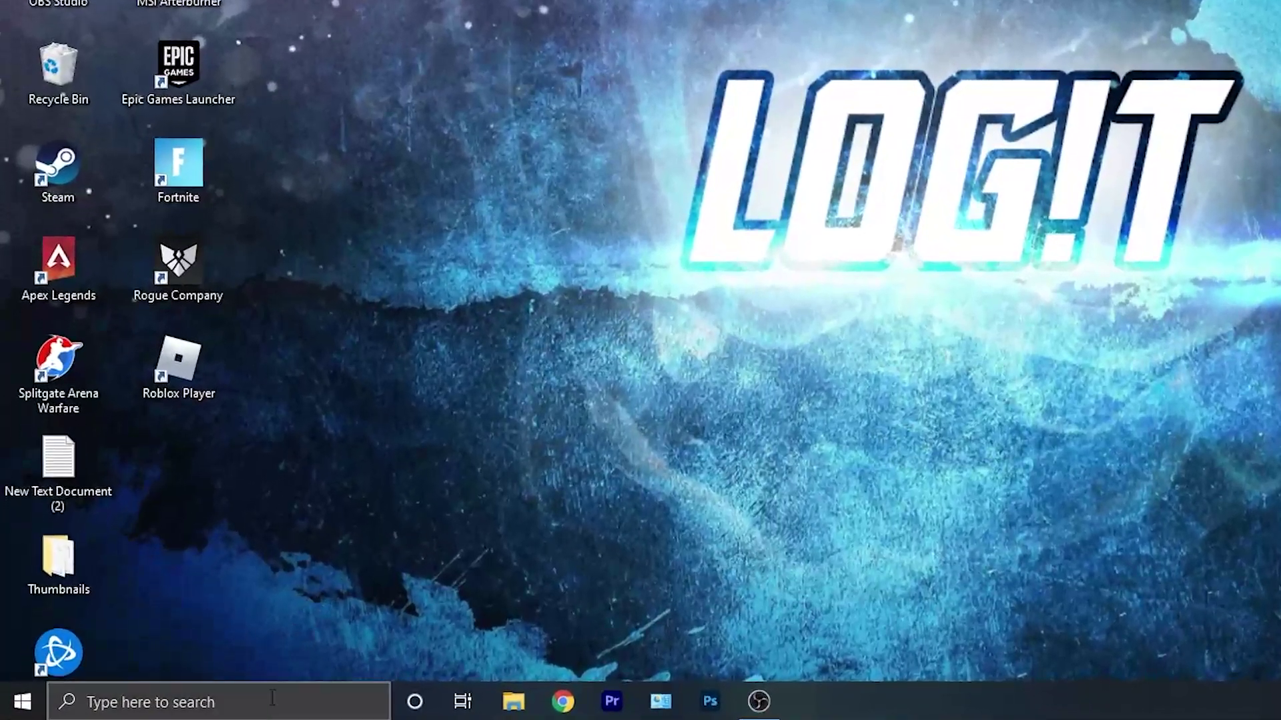
Step: Search 'check' in Windows Search and open the Check for updates settings page
{"action": "left_click", "coordinate": [272, 707]}
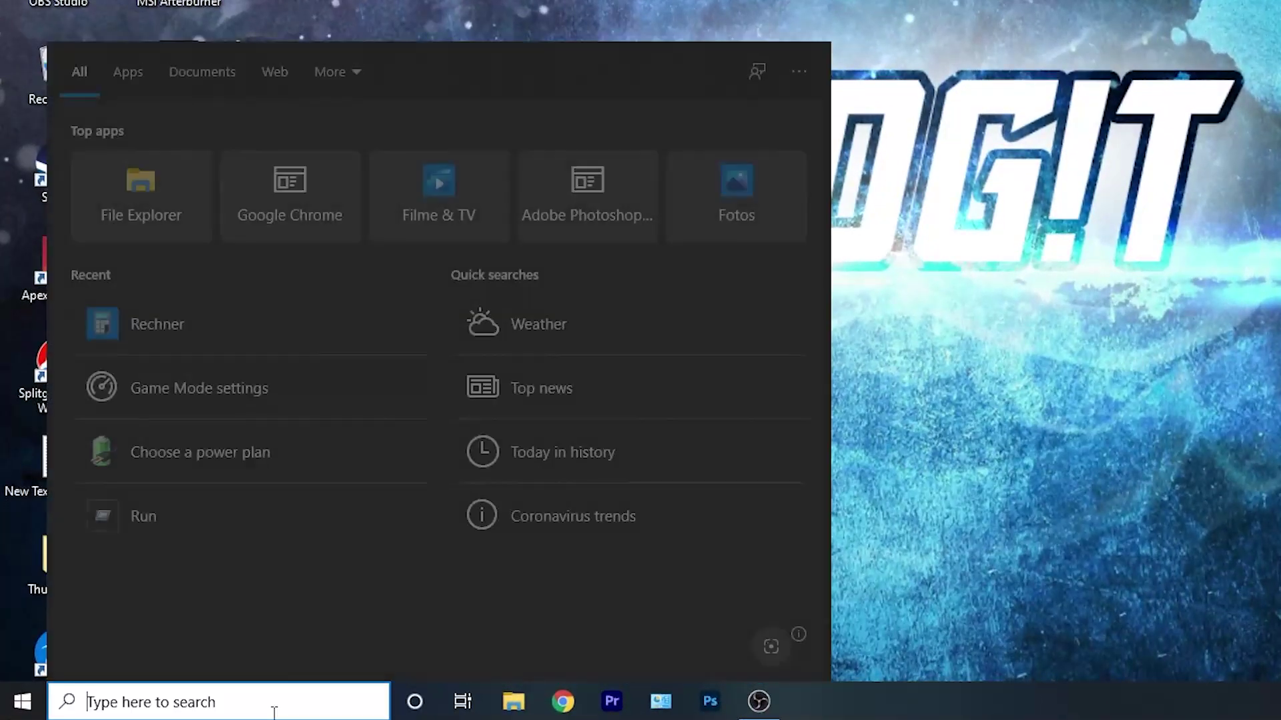
{"action": "type", "text": "check"}
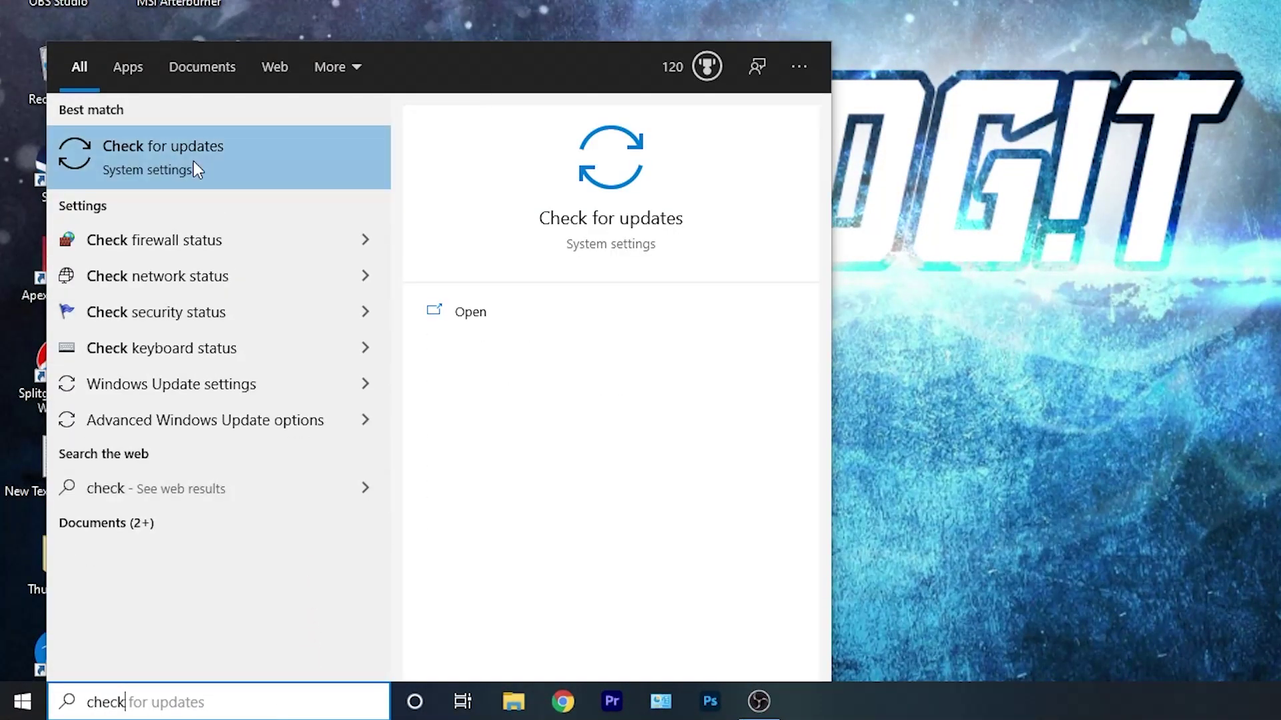
{"action": "left_click", "coordinate": [159, 148]}
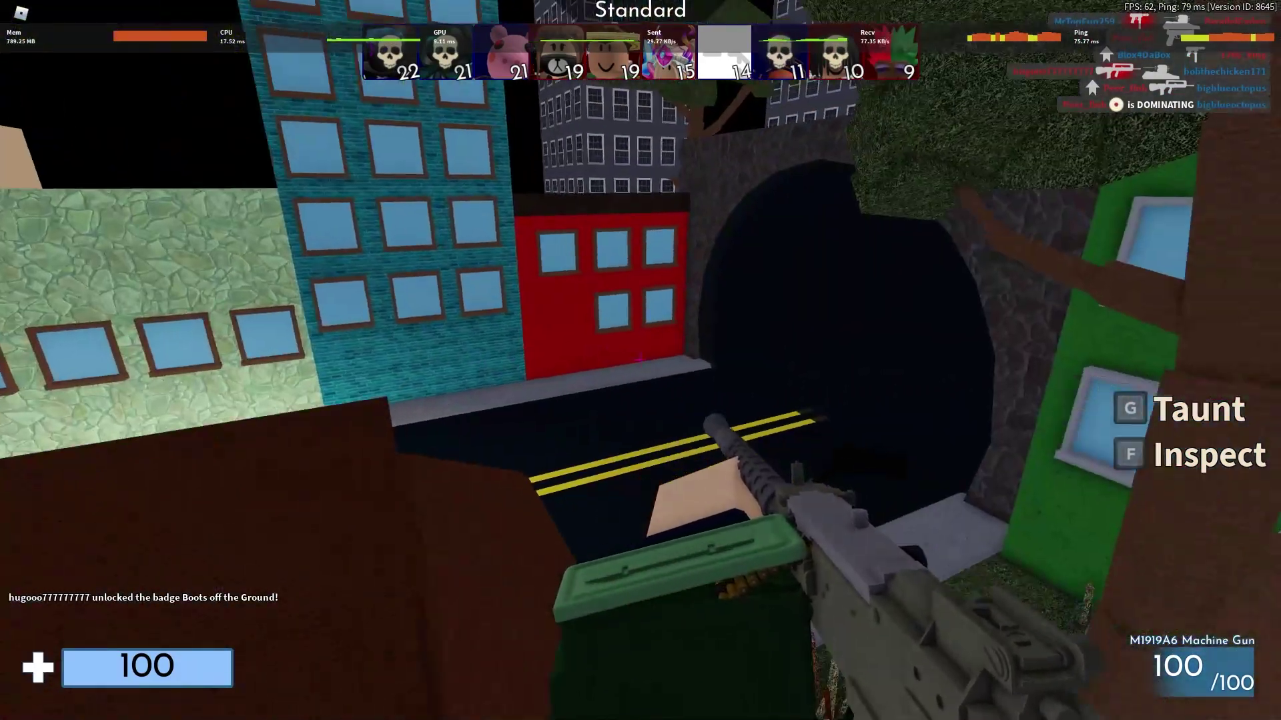
Step: Fire the machine gun, then lower Roblox Graphics Quality to a single bar in Settings
{"action": "left_click", "coordinate": [639, 361]}
{"action": "left_click", "coordinate": [639, 361]}
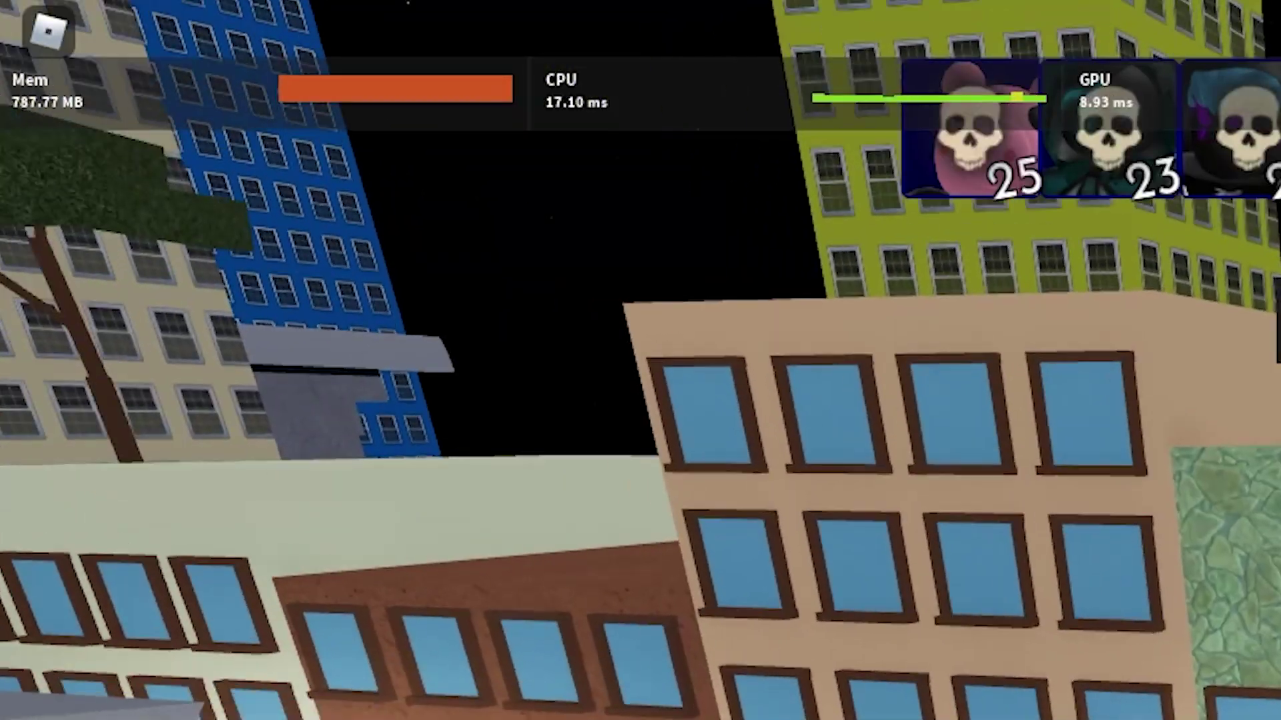
{"action": "key", "text": "Escape"}
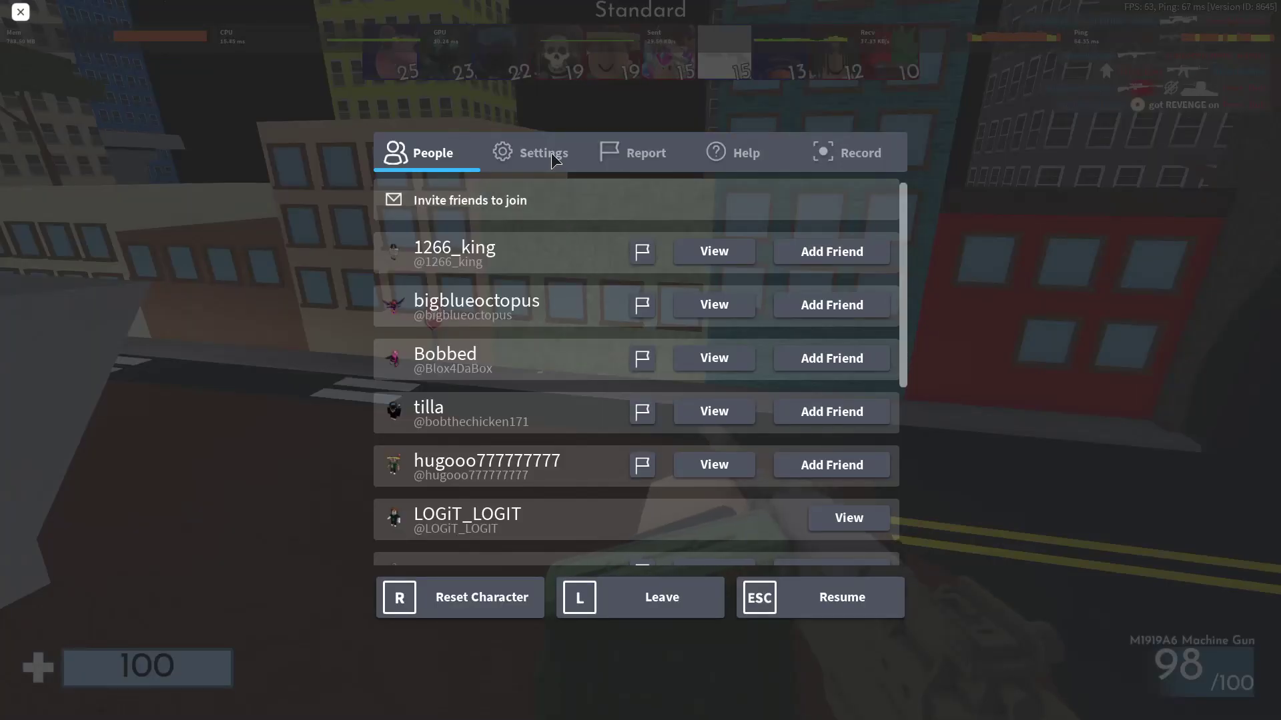
{"action": "left_click", "coordinate": [551, 152]}
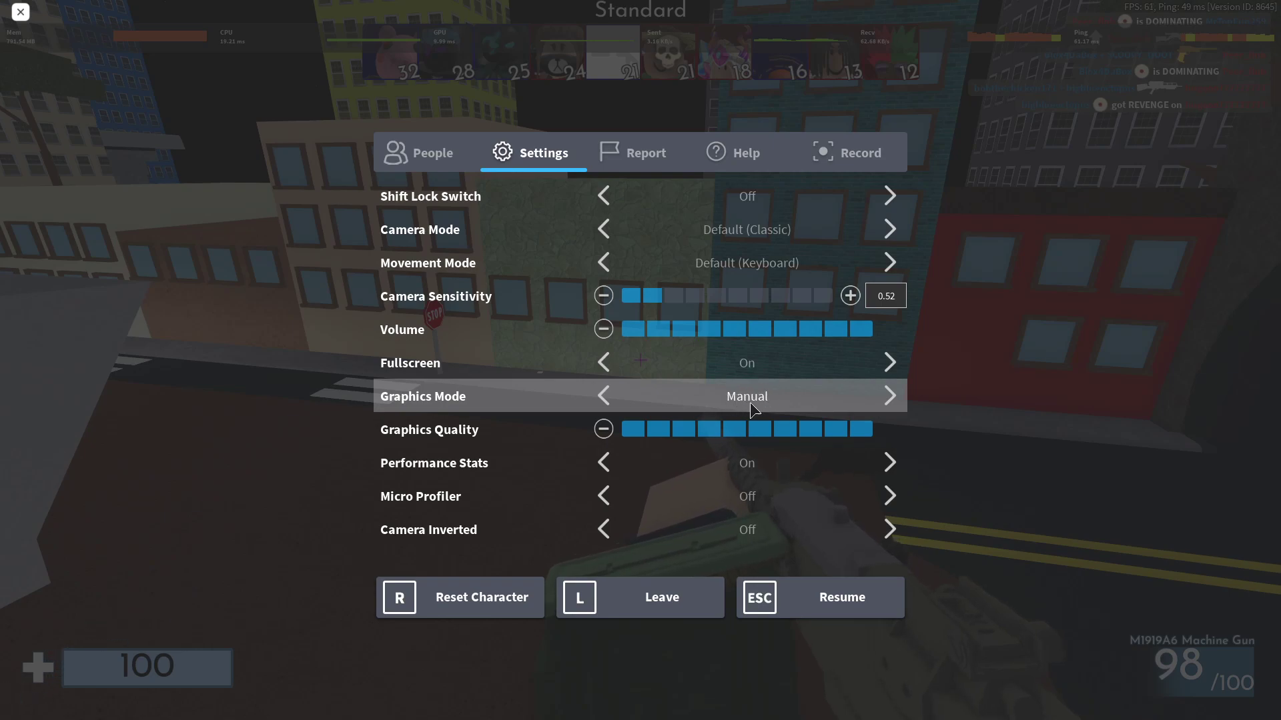
{"action": "left_click", "coordinate": [604, 429]}
{"action": "left_click", "coordinate": [604, 429]}
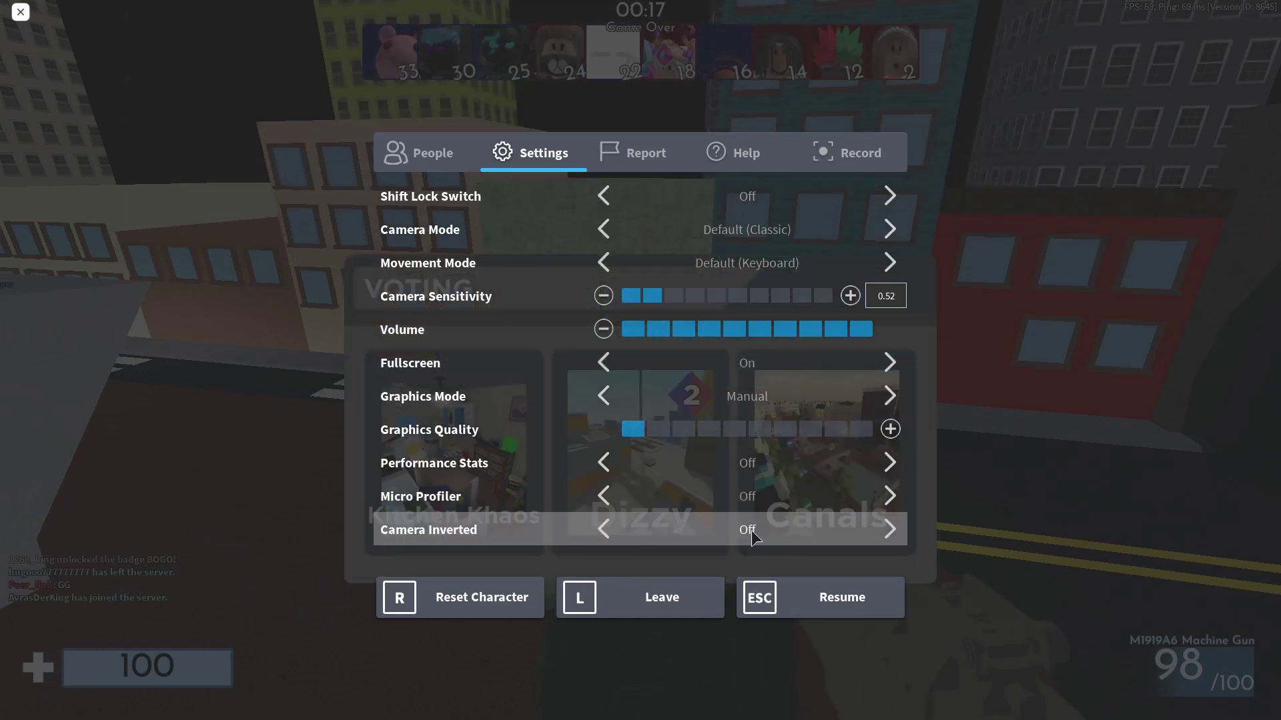
{"action": "left_click", "coordinate": [21, 13]}
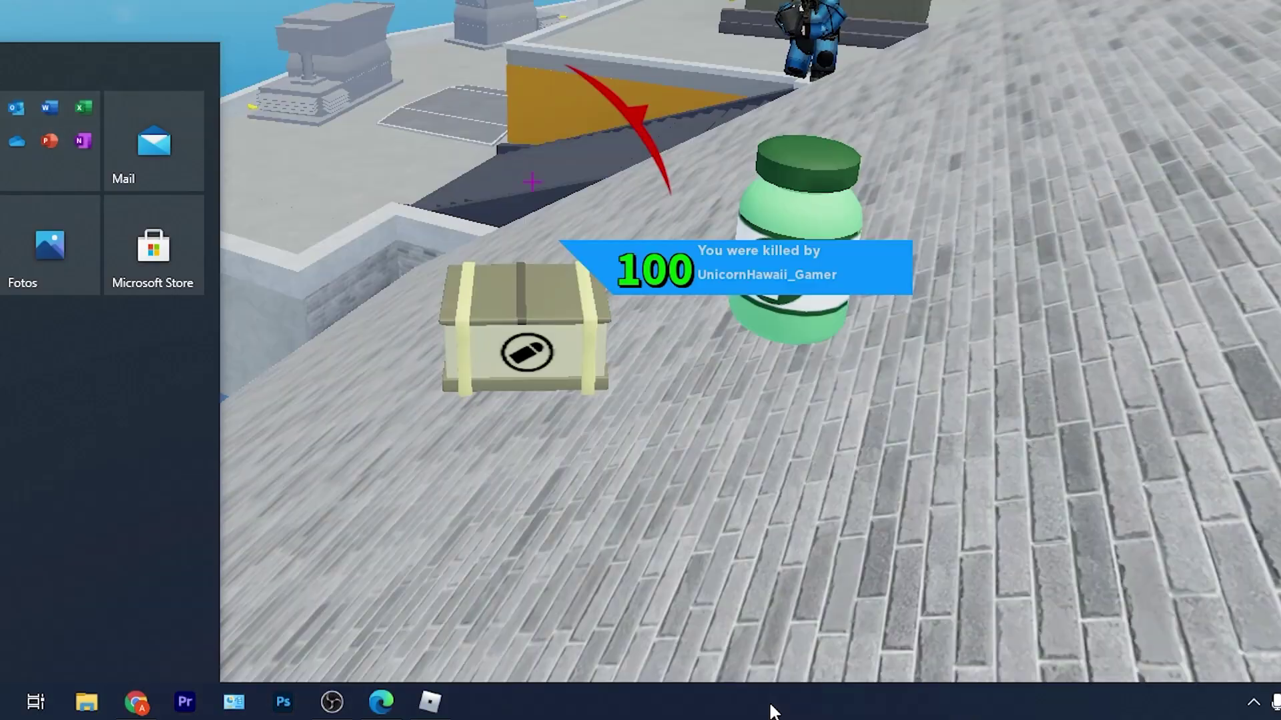
Step: In Task Manager, set RobloxPlayerBeta.exe to High priority and confirm
{"action": "right_click", "coordinate": [799, 711]}
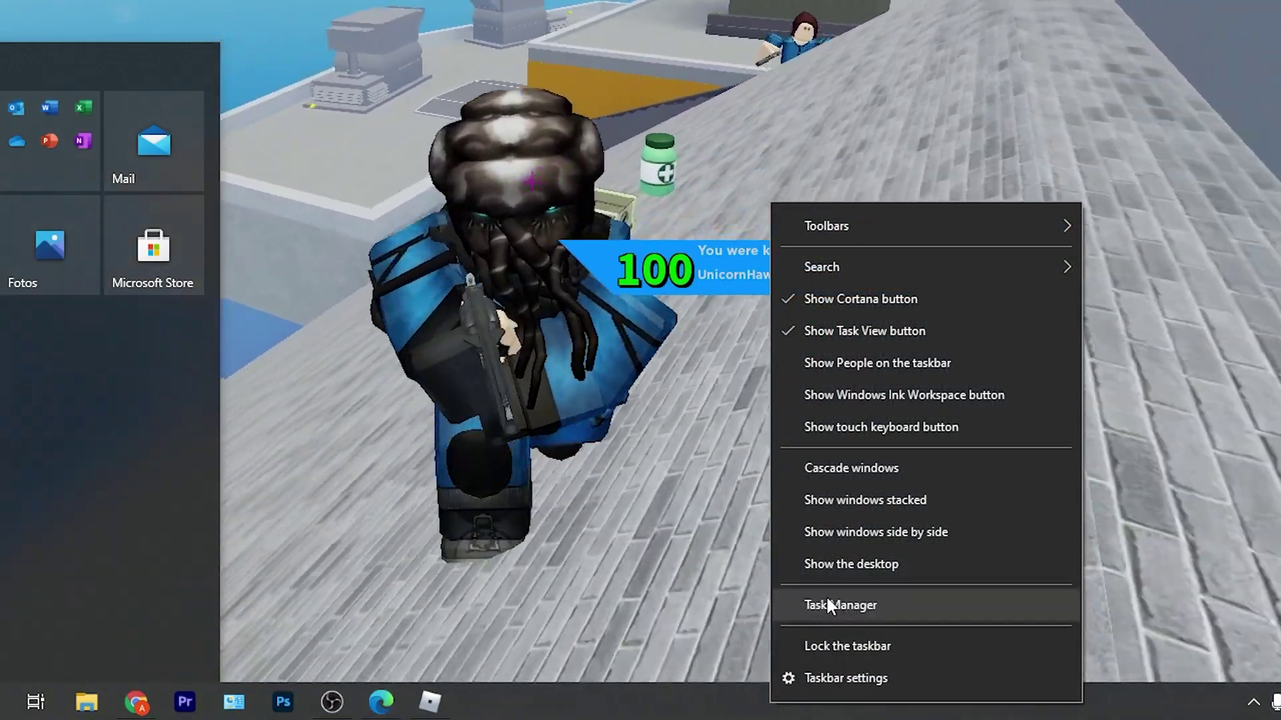
{"action": "left_click", "coordinate": [826, 601]}
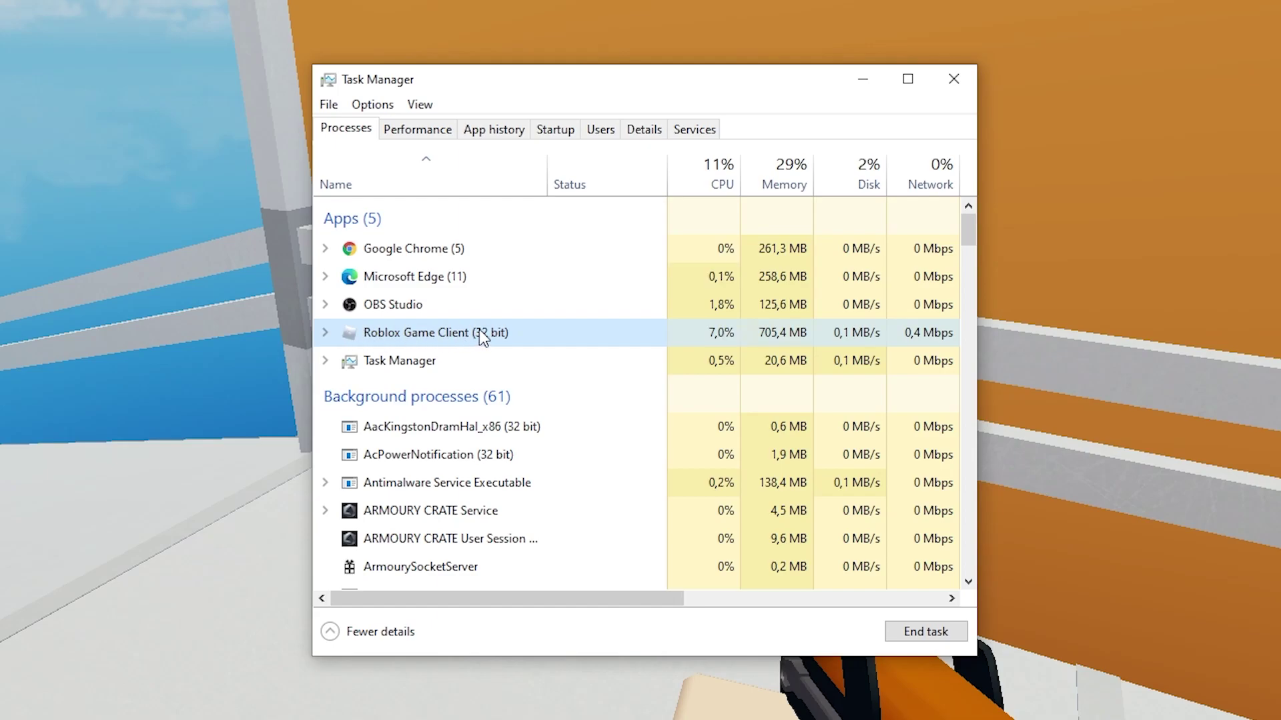
{"action": "right_click", "coordinate": [428, 329]}
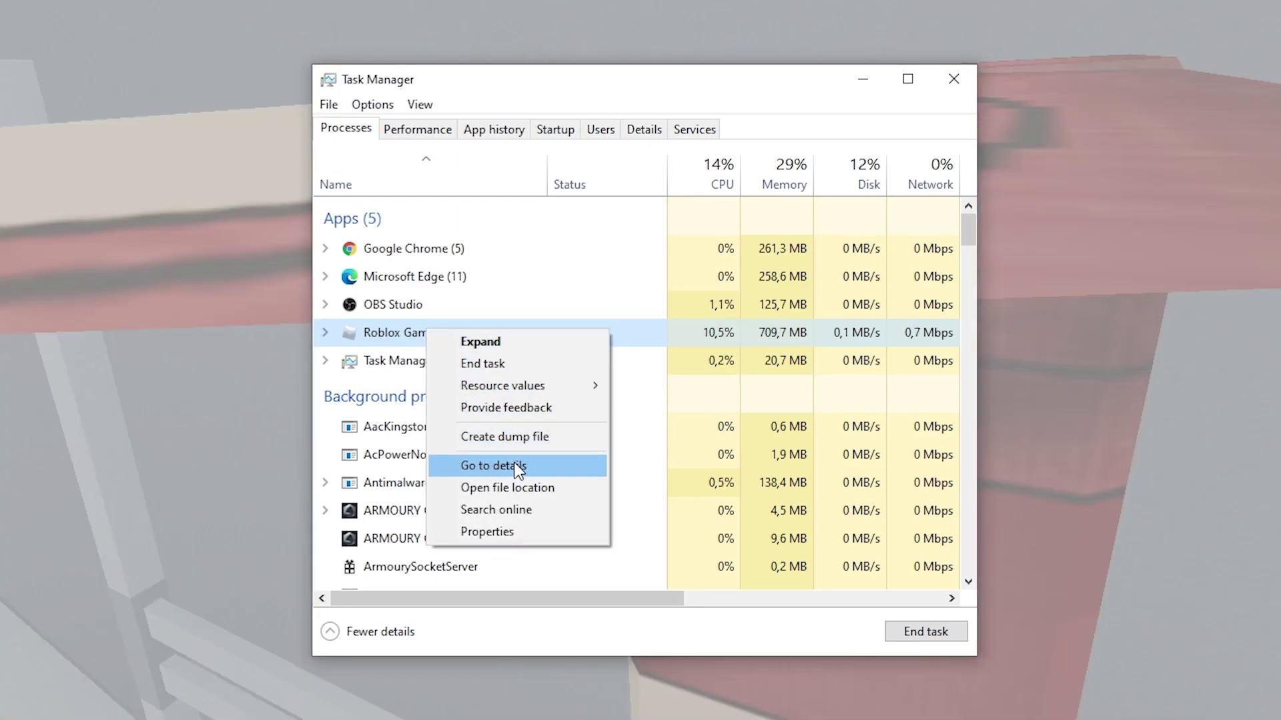
{"action": "left_click", "coordinate": [518, 469]}
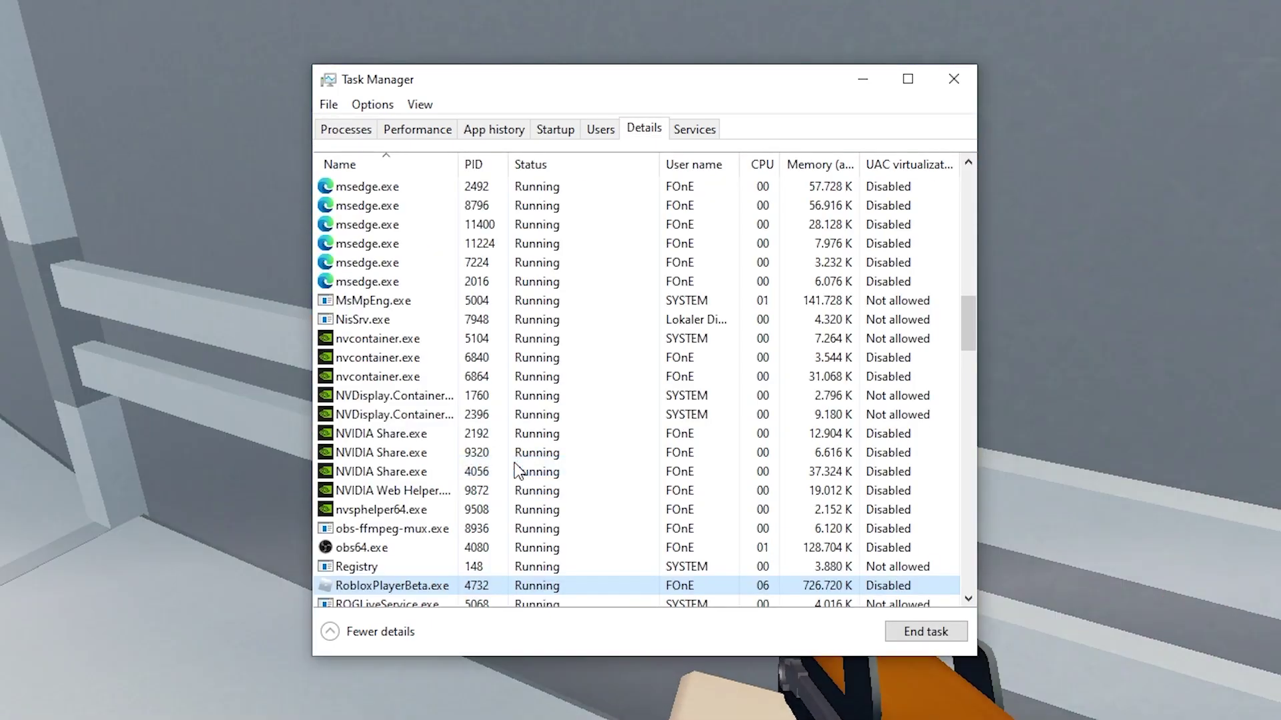
{"action": "scroll", "coordinate": [520, 373], "scroll_direction": "down", "scroll_amount": 3}
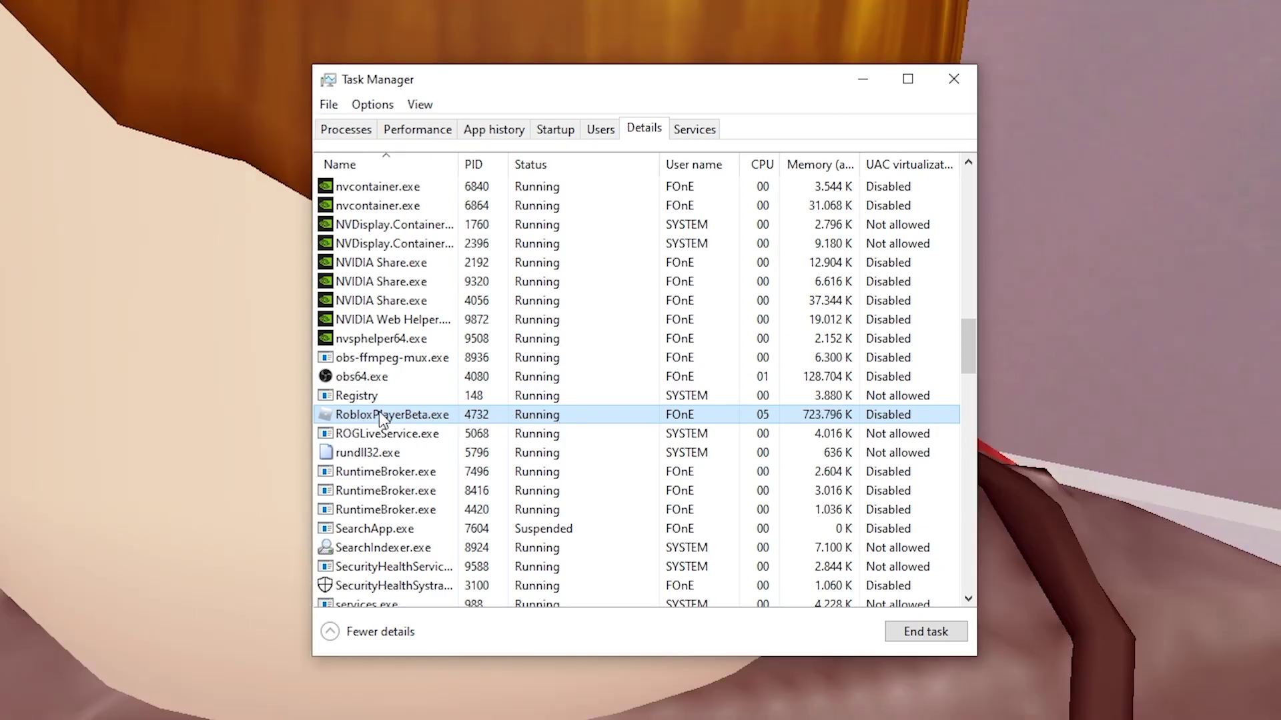
{"action": "right_click", "coordinate": [420, 415]}
{"action": "mouse_move", "coordinate": [520, 502]}
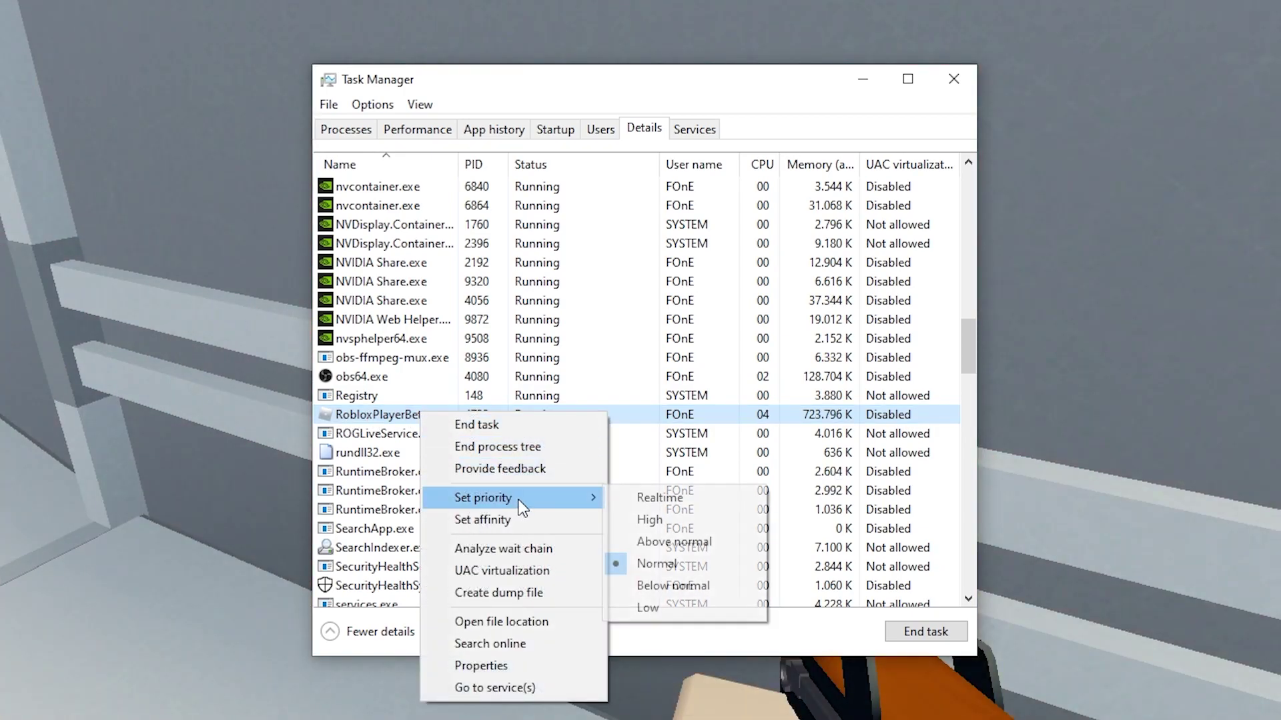
{"action": "left_click", "coordinate": [642, 522]}
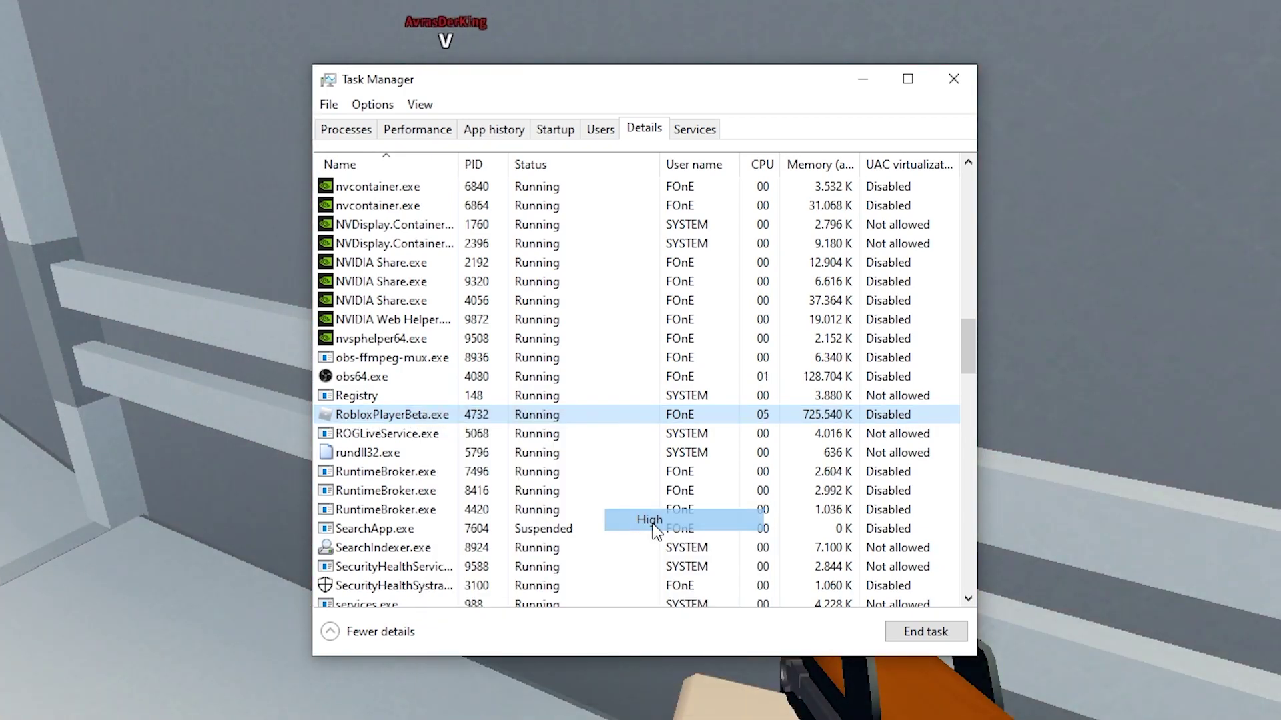
{"action": "left_click", "coordinate": [612, 407]}
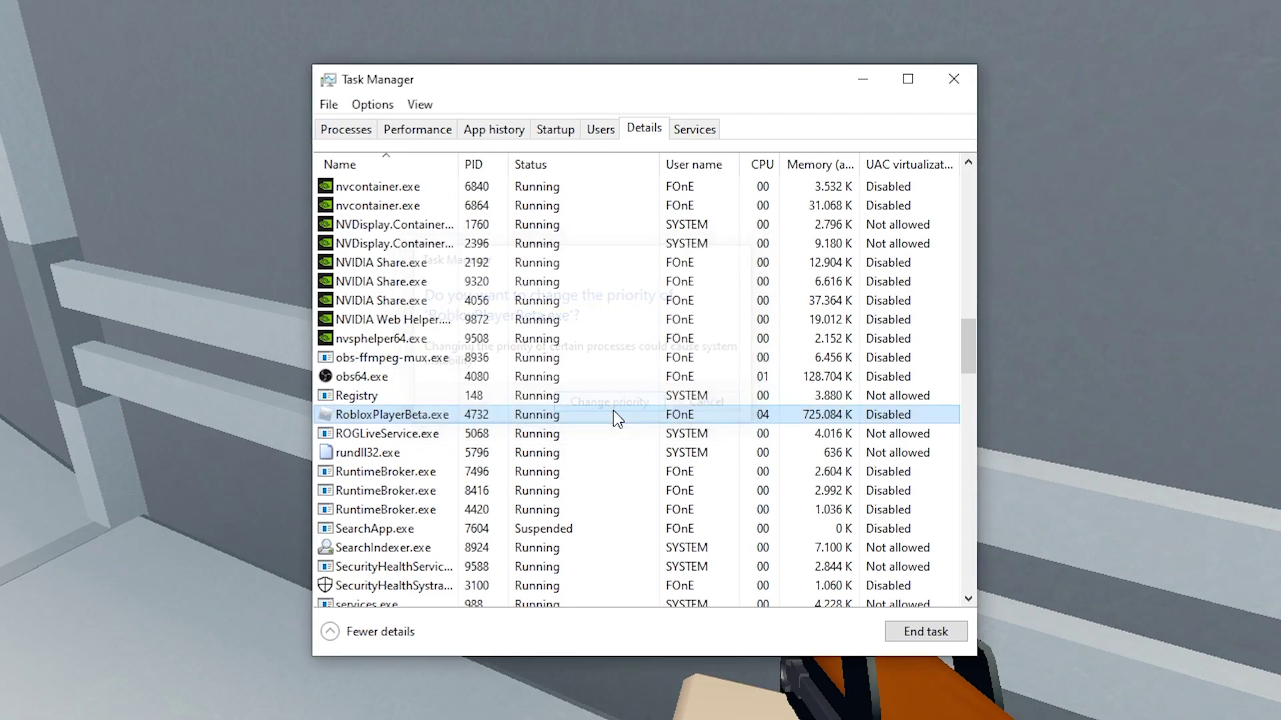
Step: Disable EpicGamesLauncher from starting with Windows on the Startup tab
{"action": "left_click", "coordinate": [568, 133]}
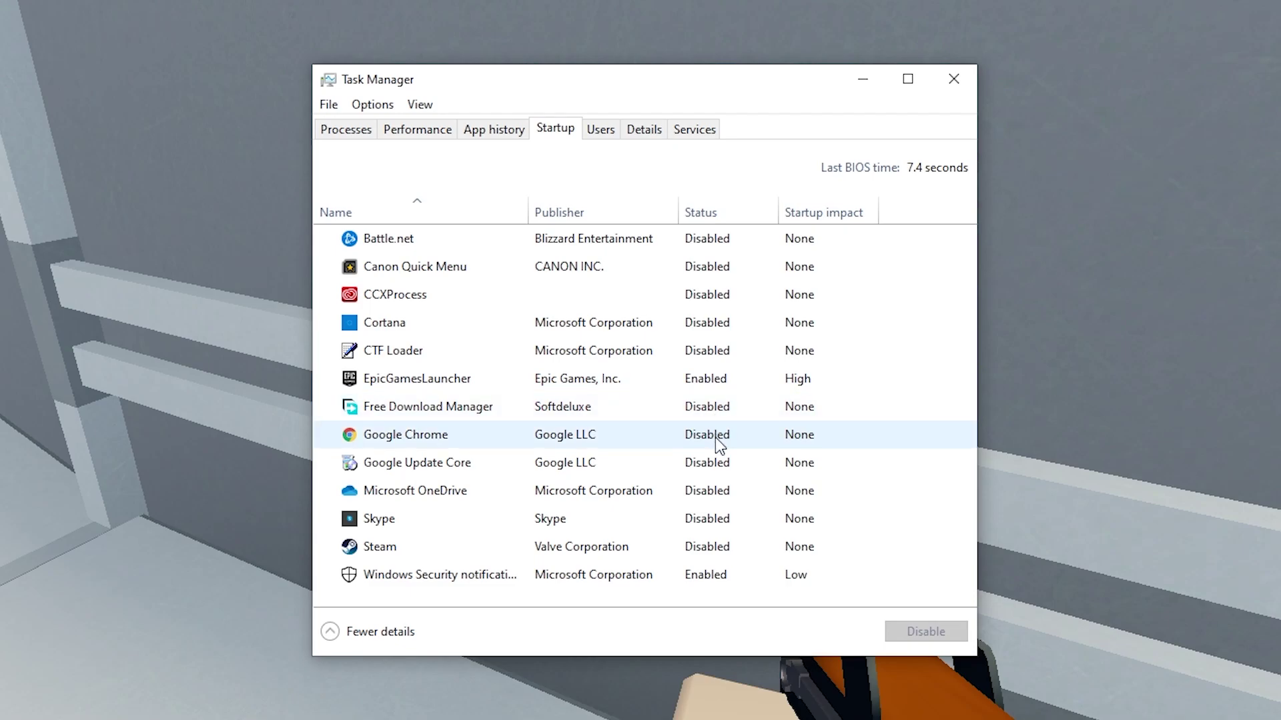
{"action": "right_click", "coordinate": [703, 381]}
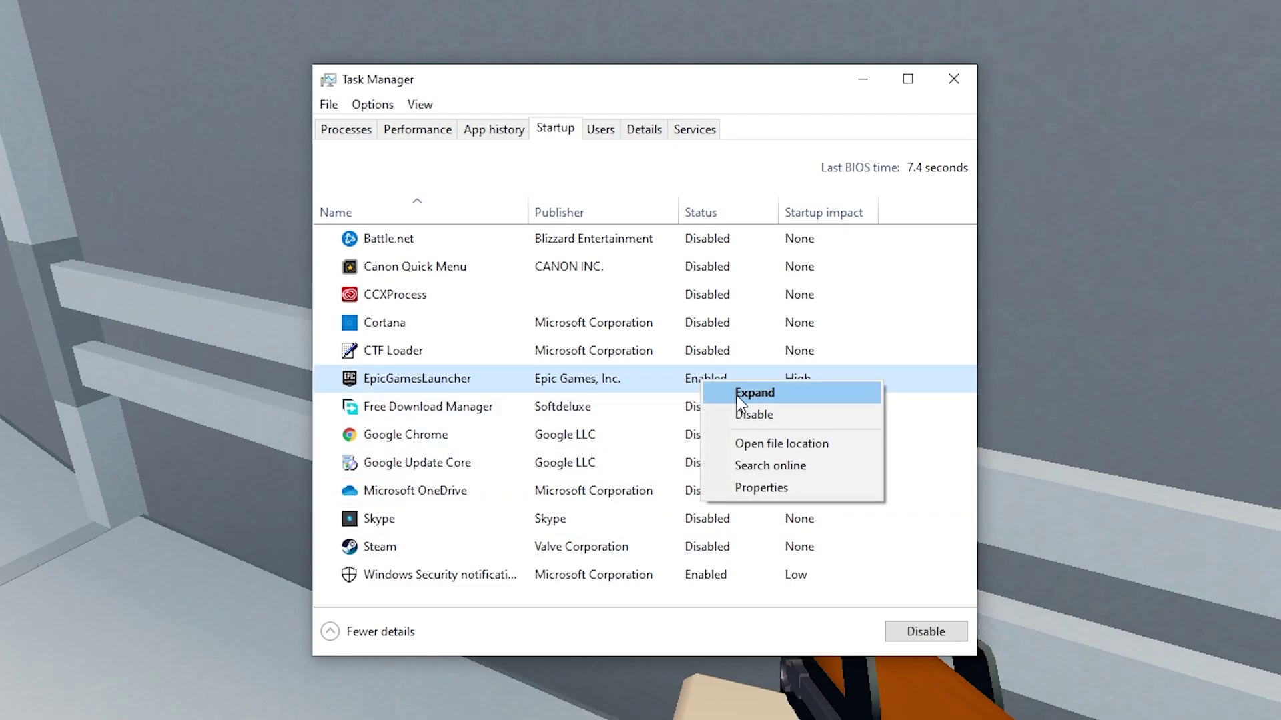
{"action": "left_click", "coordinate": [754, 414]}
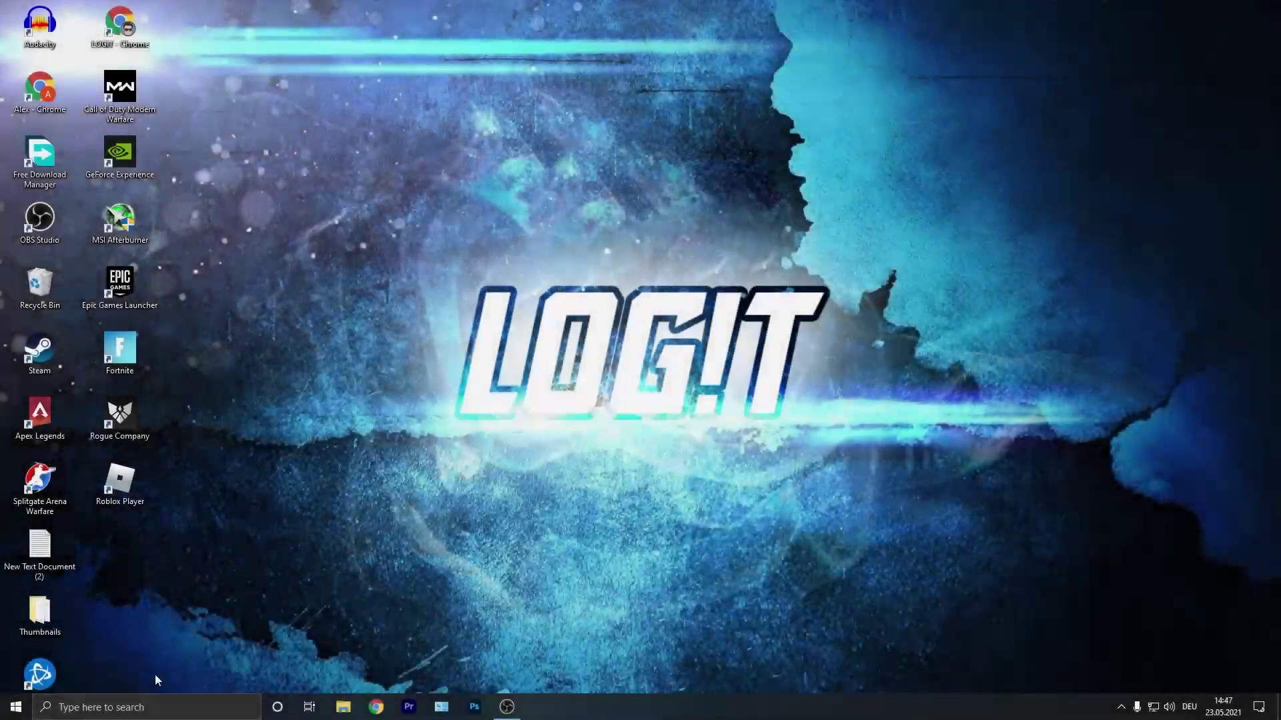
{"action": "left_click", "coordinate": [157, 701]}
Step: Open the AppData Roaming folder by running %appdata% in the Run dialog
{"action": "type", "text": "run"}
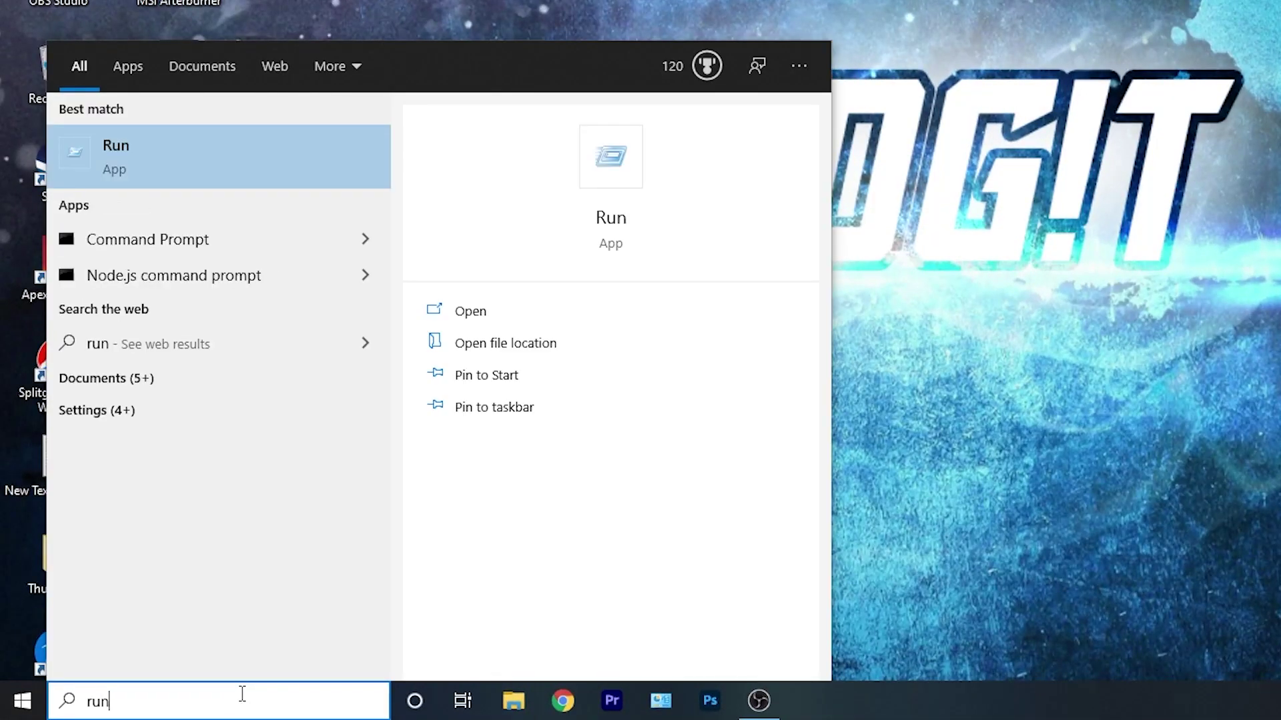
{"action": "left_click", "coordinate": [136, 157]}
{"action": "type", "text": "%"}
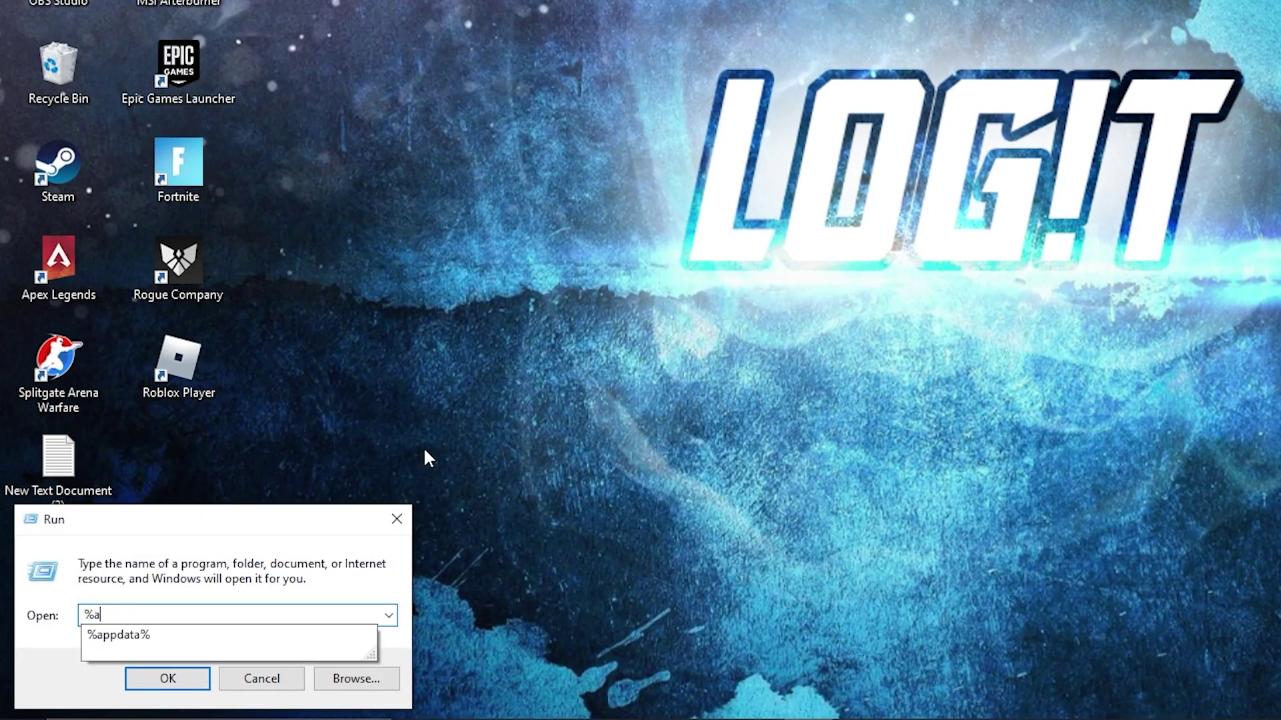
{"action": "type", "text": "appdata%"}
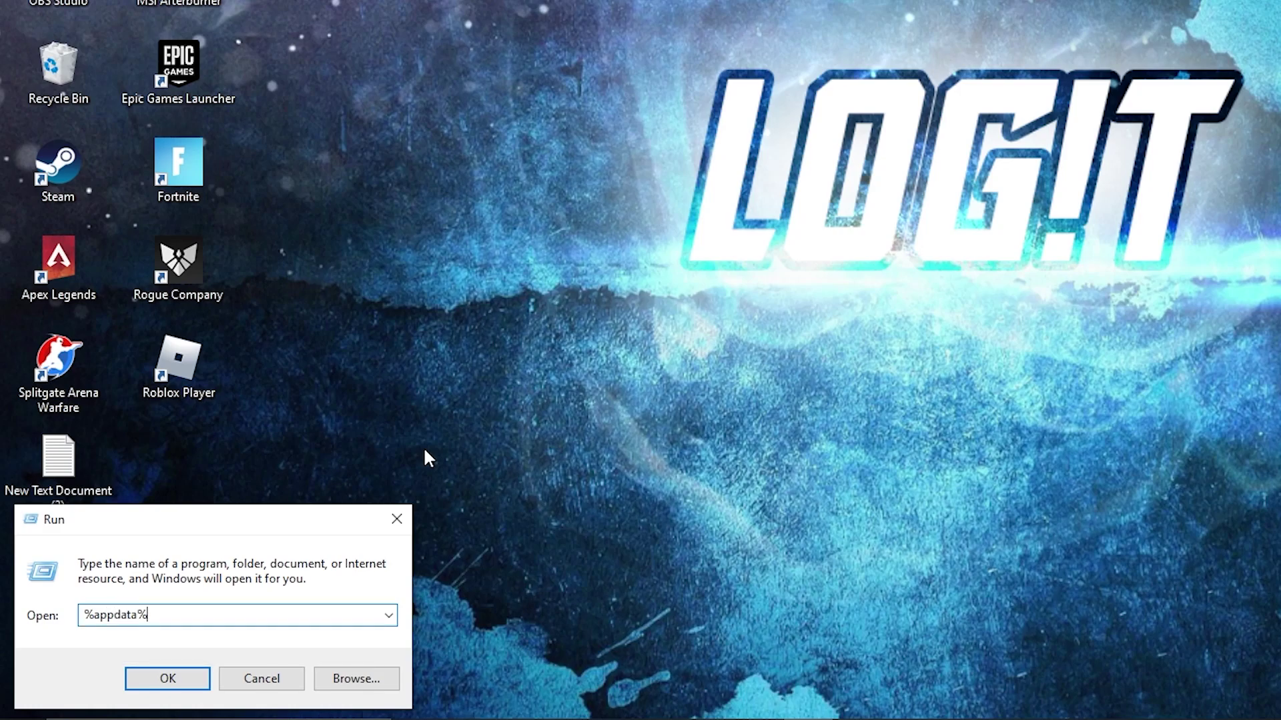
{"action": "left_click", "coordinate": [167, 679]}
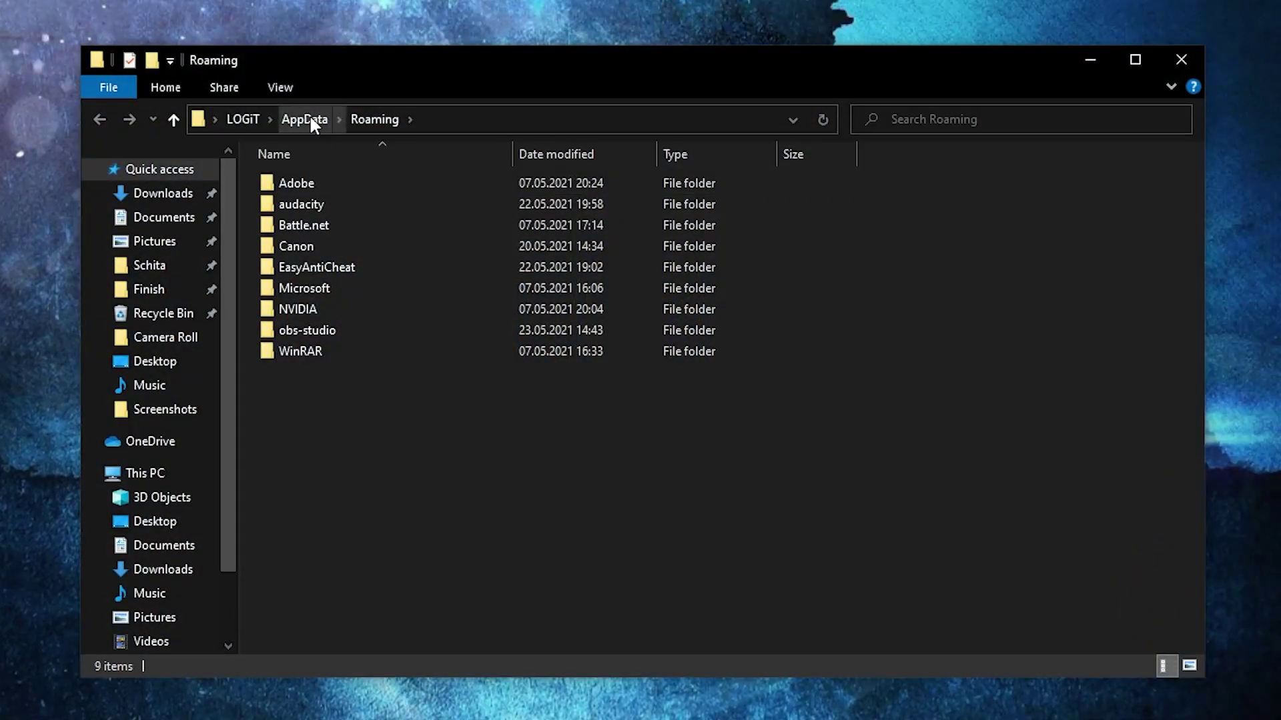
Step: Navigate to AppData\Local\Roblox\Versions\version-389b7d6e3bdb46f8 and select RobloxPlayerBeta
{"action": "left_click", "coordinate": [304, 118]}
{"action": "left_click", "coordinate": [317, 182]}
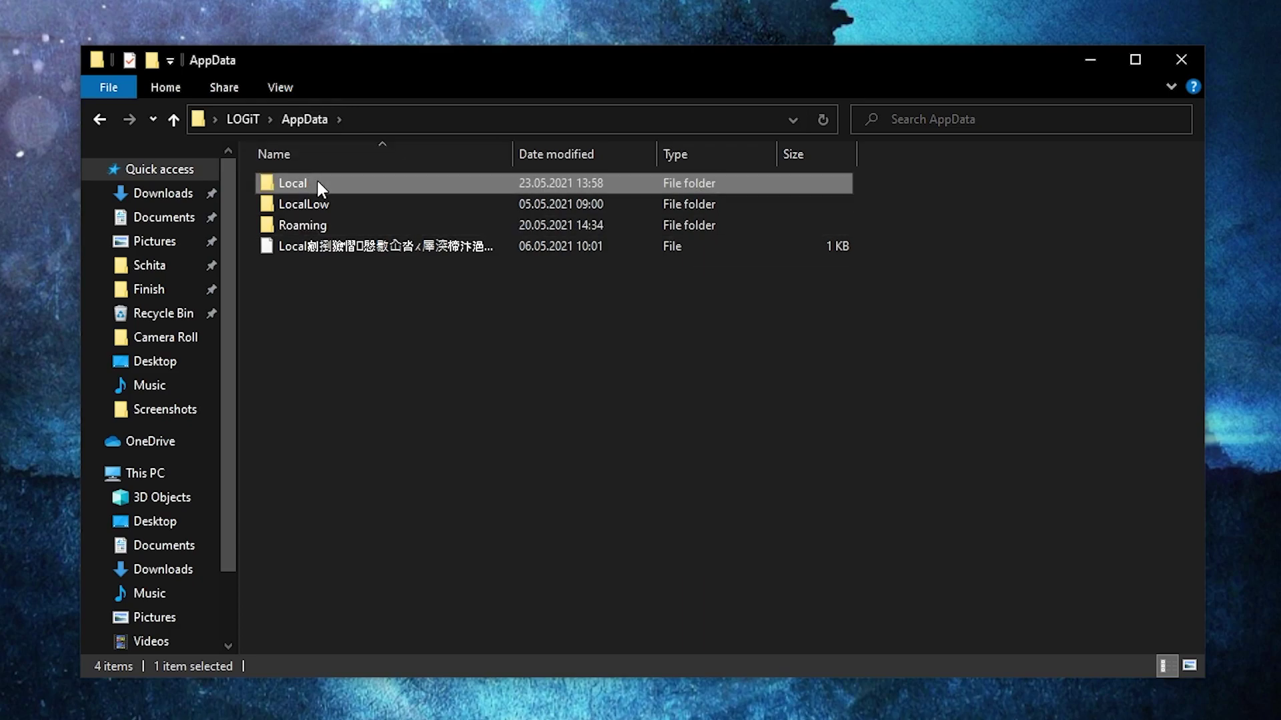
{"action": "double_click", "coordinate": [310, 177]}
{"action": "scroll", "coordinate": [394, 466], "scroll_direction": "down", "scroll_amount": 4}
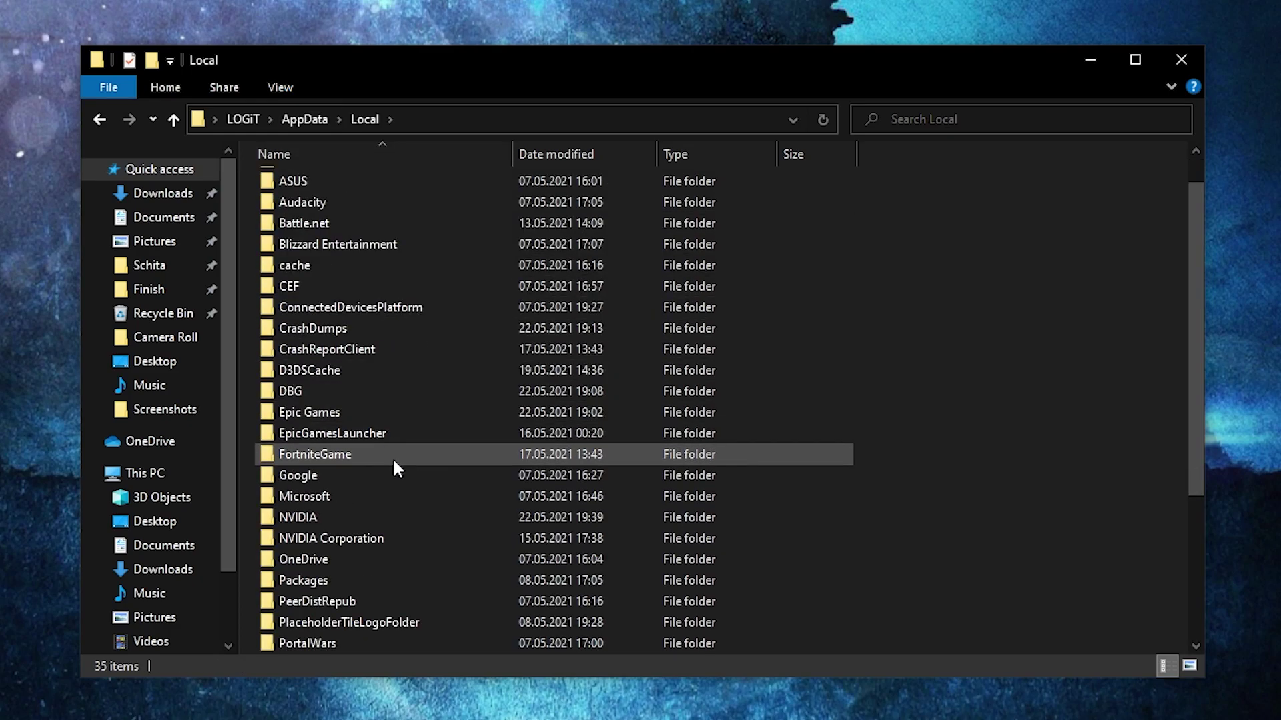
{"action": "left_click", "coordinate": [309, 493]}
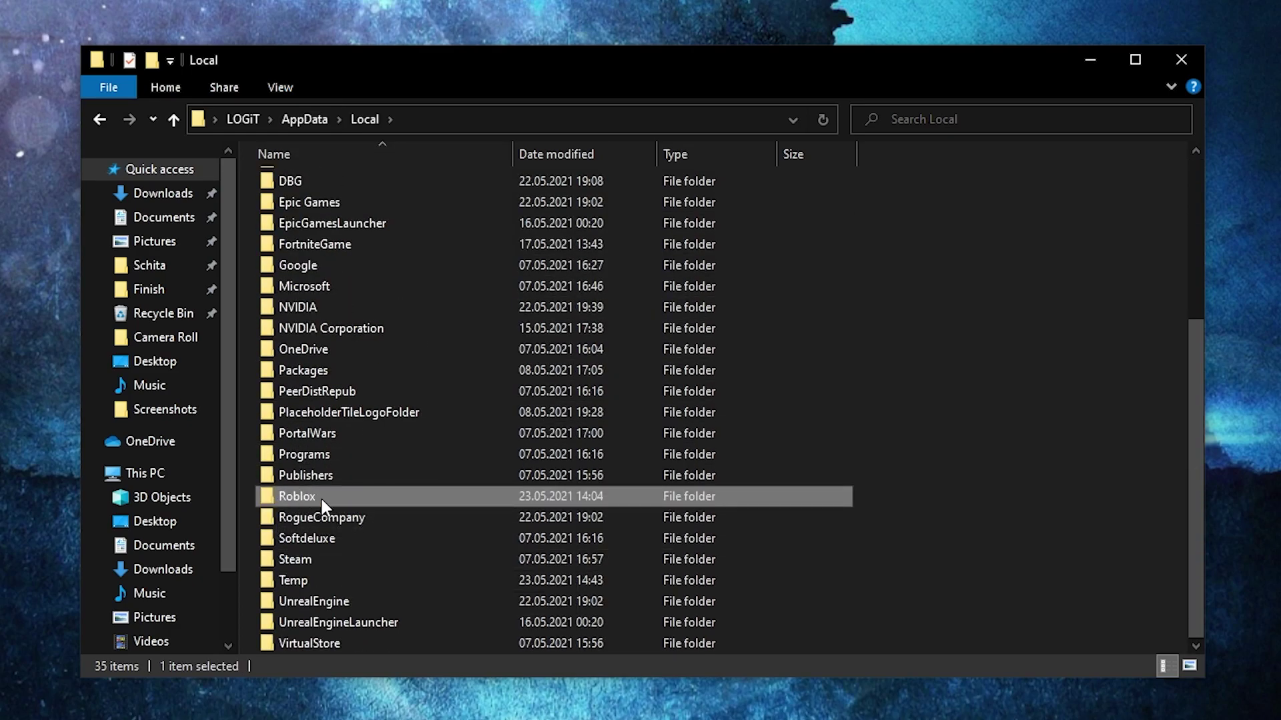
{"action": "double_click", "coordinate": [320, 496]}
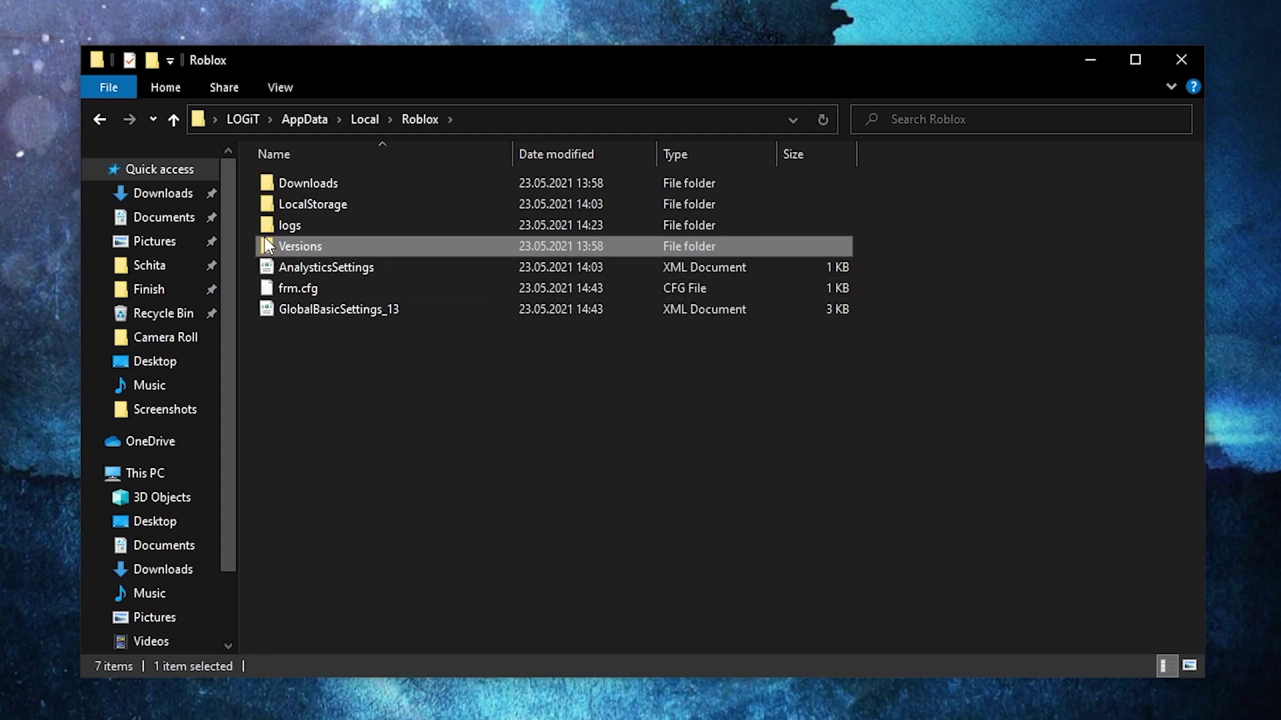
{"action": "double_click", "coordinate": [318, 241]}
{"action": "left_click", "coordinate": [339, 188]}
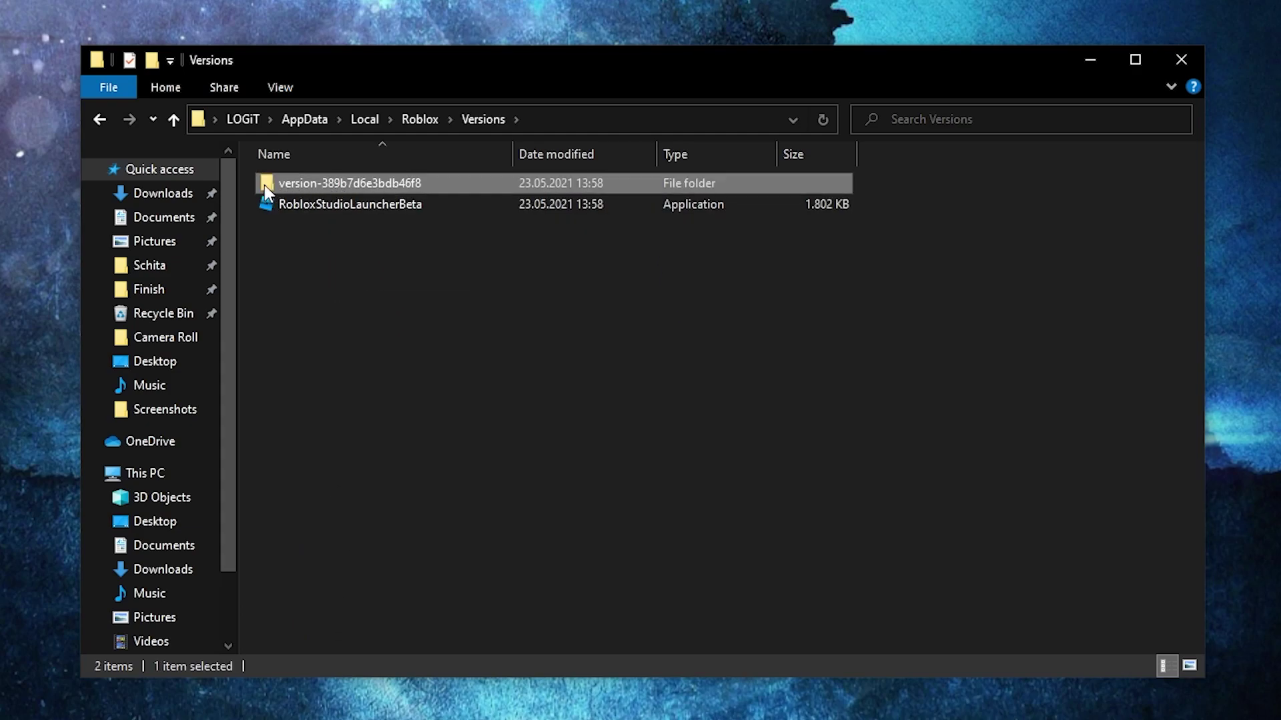
{"action": "double_click", "coordinate": [357, 187]}
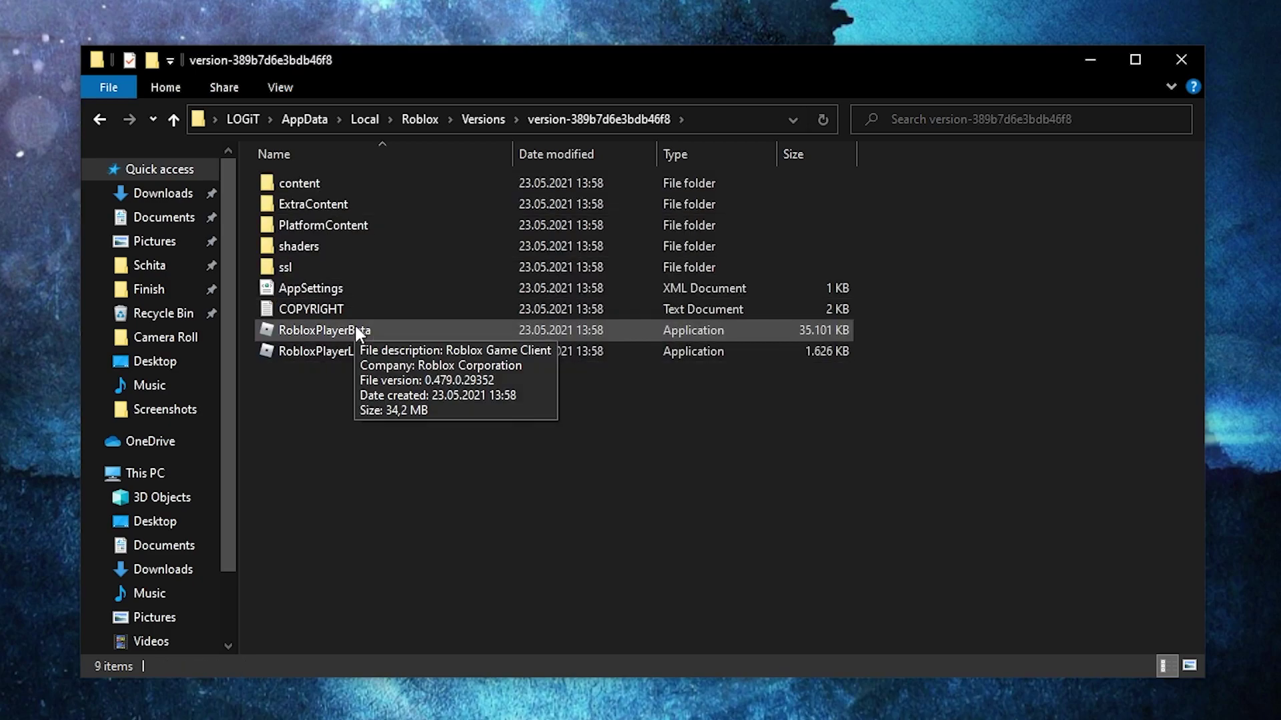
{"action": "left_click", "coordinate": [354, 331]}
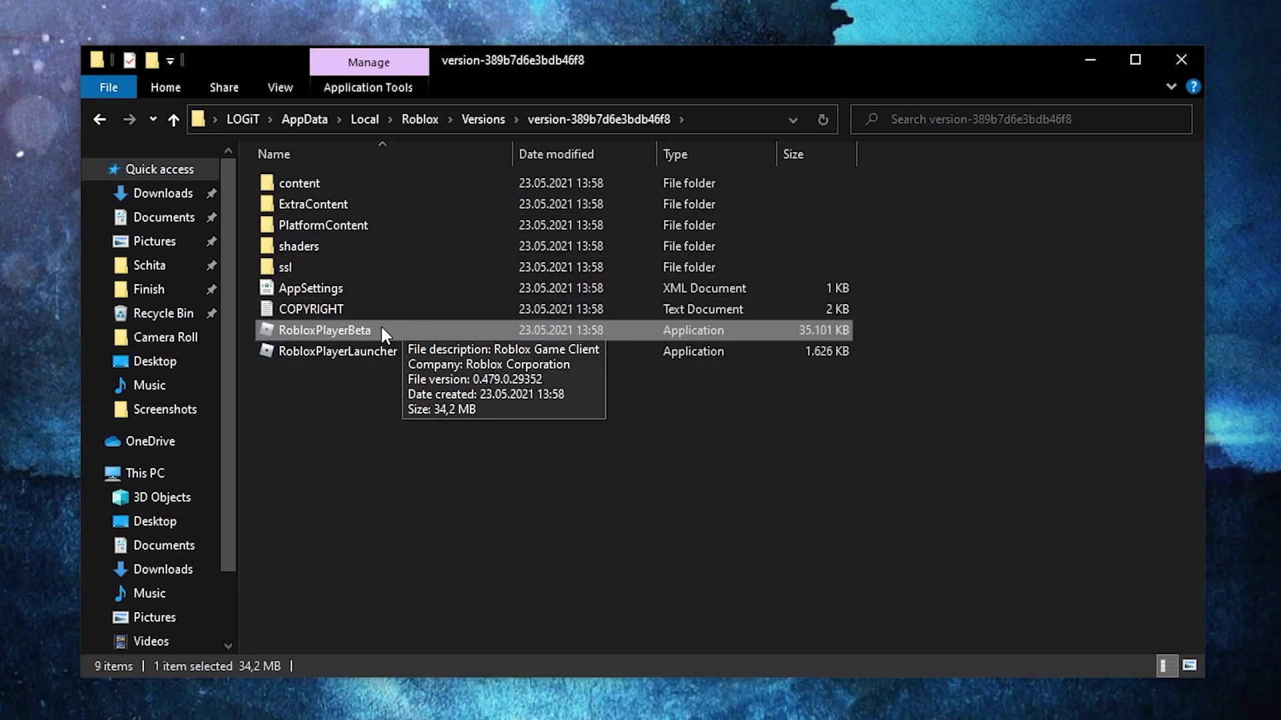
Step: In RobloxPlayerBeta's Compatibility properties, disable fullscreen optimizations, set DPI override to Application, and apply
{"action": "right_click", "coordinate": [346, 330]}
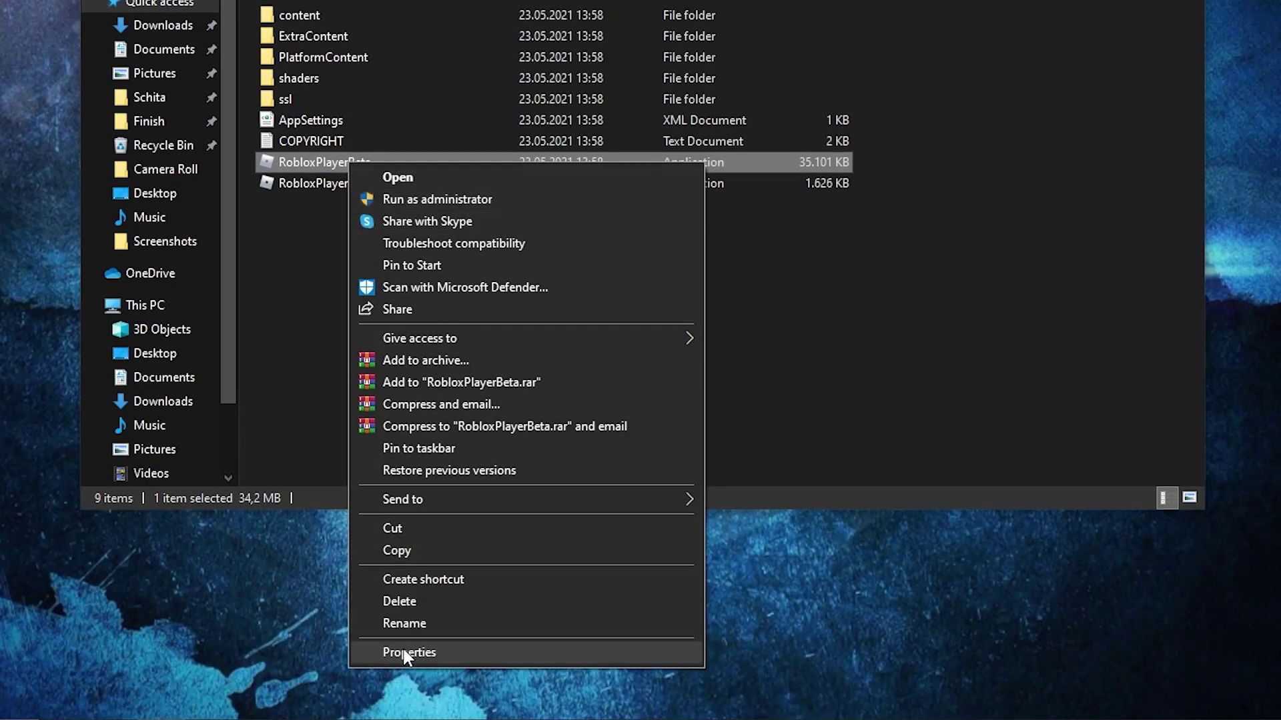
{"action": "left_click", "coordinate": [410, 652]}
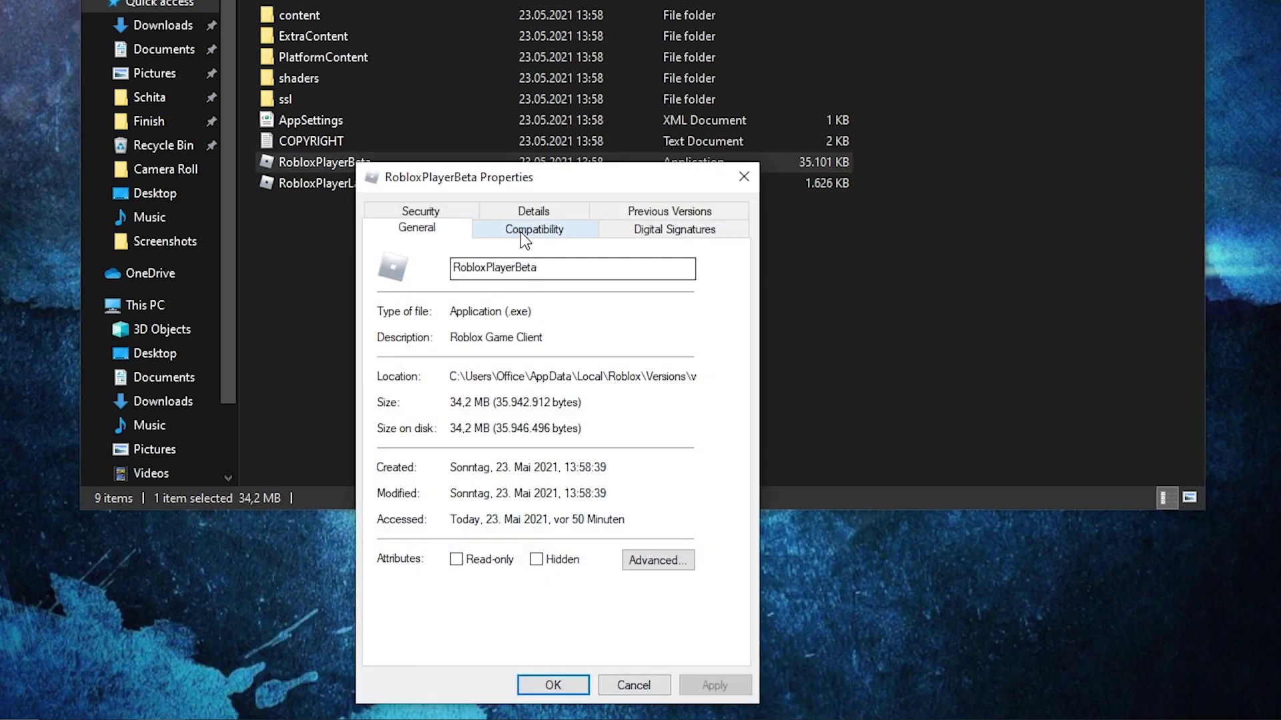
{"action": "left_click", "coordinate": [523, 234]}
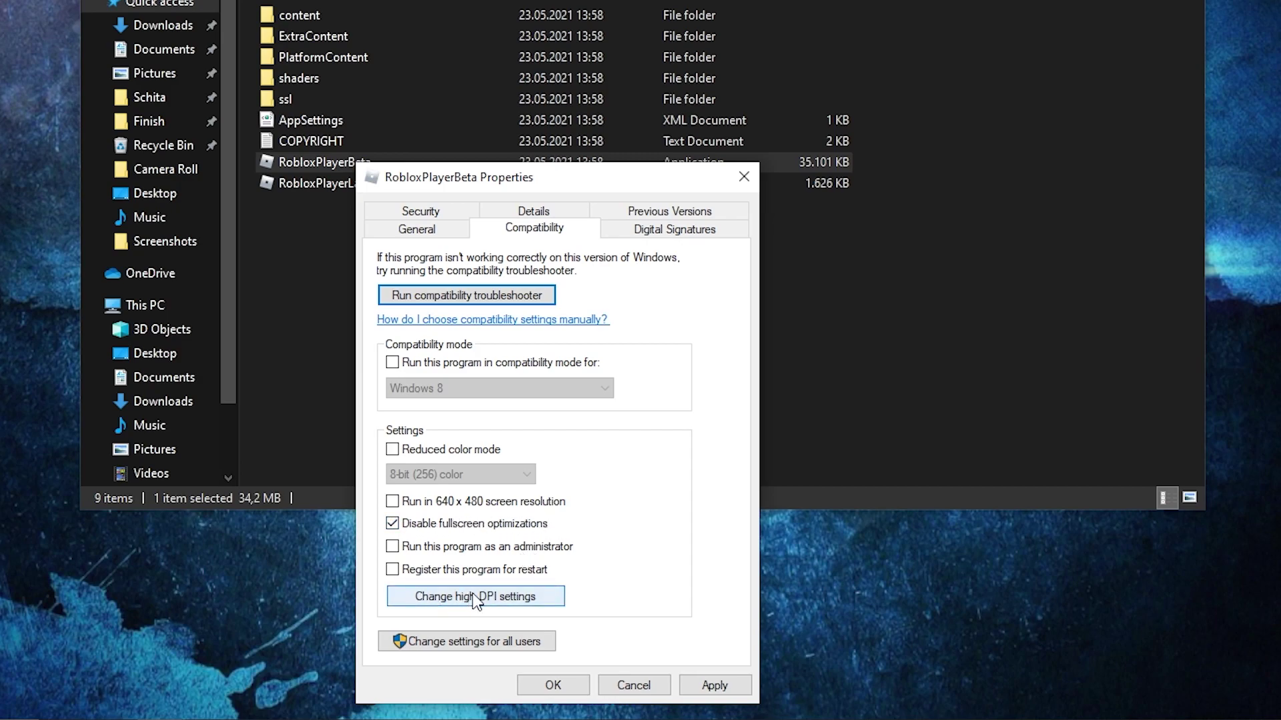
{"action": "left_click", "coordinate": [453, 599]}
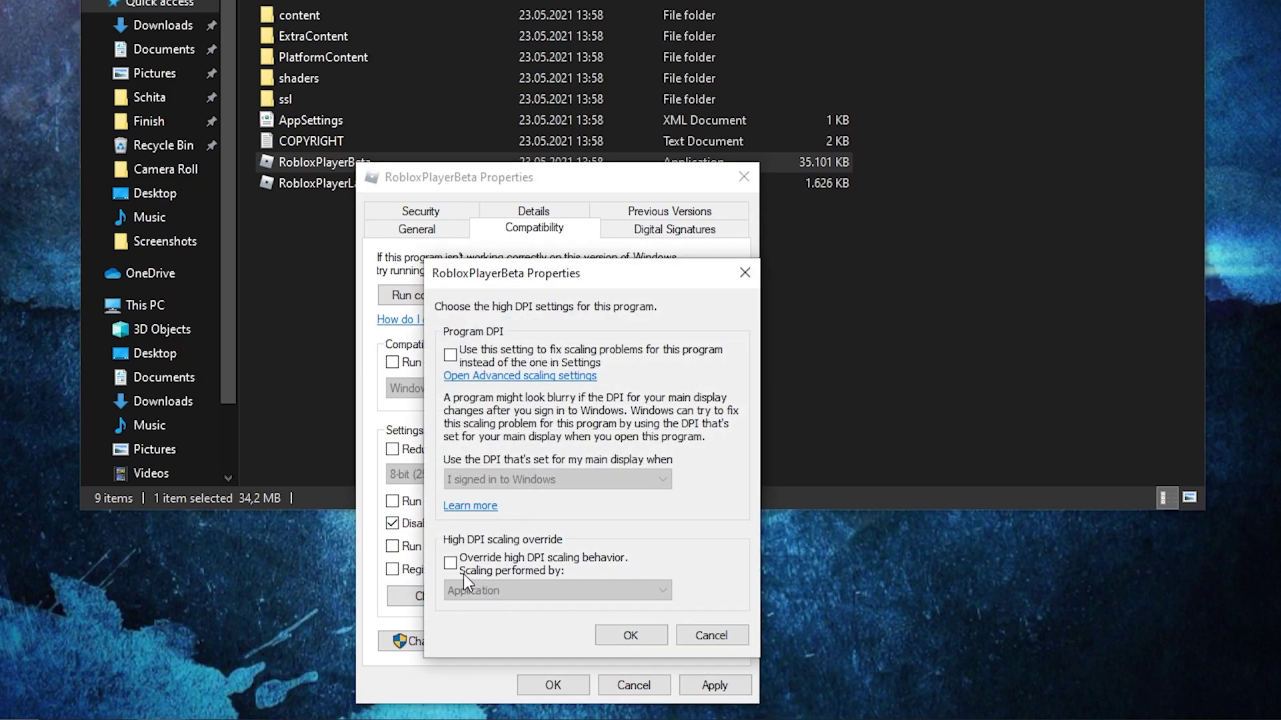
{"action": "left_click", "coordinate": [459, 560]}
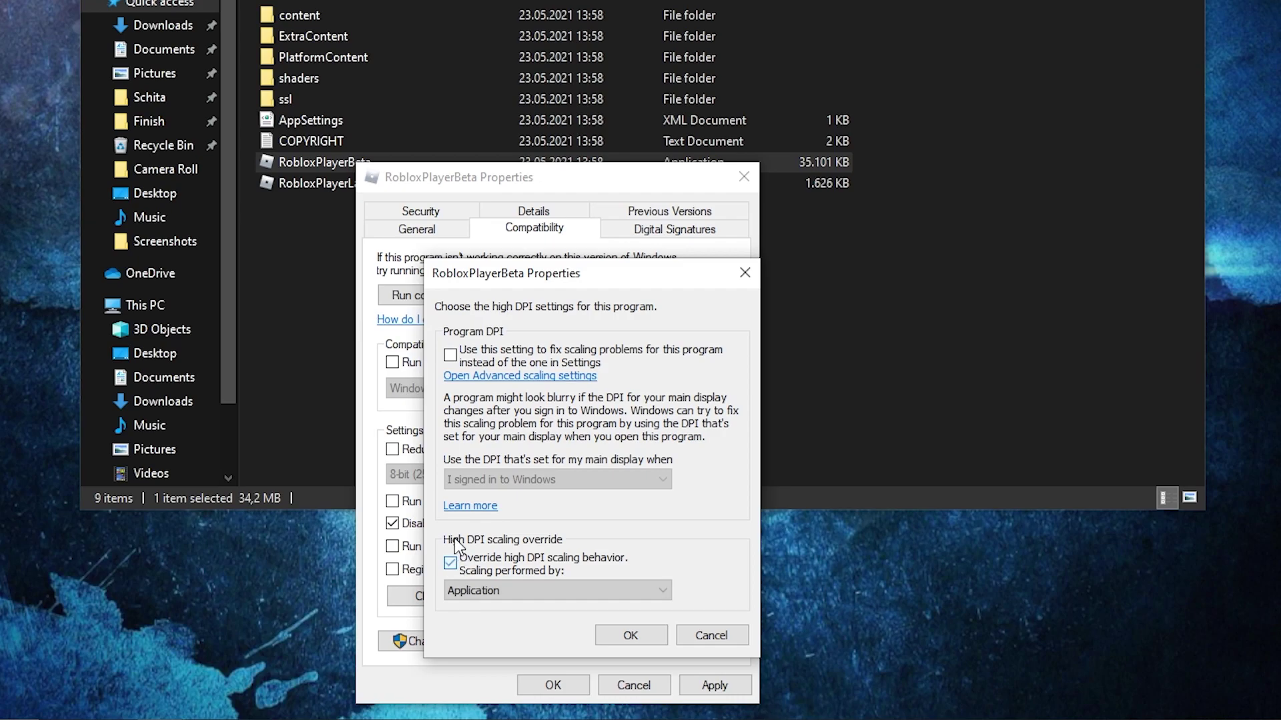
{"action": "left_click", "coordinate": [634, 634]}
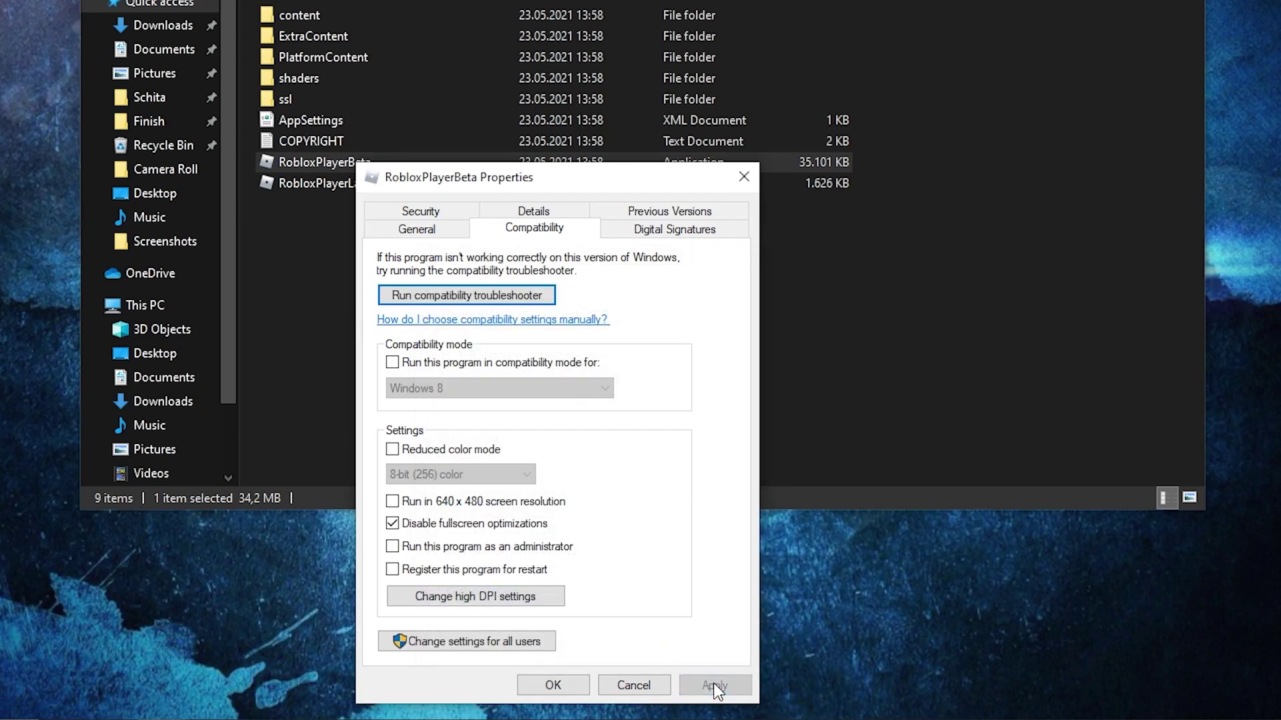
{"action": "left_click", "coordinate": [554, 688]}
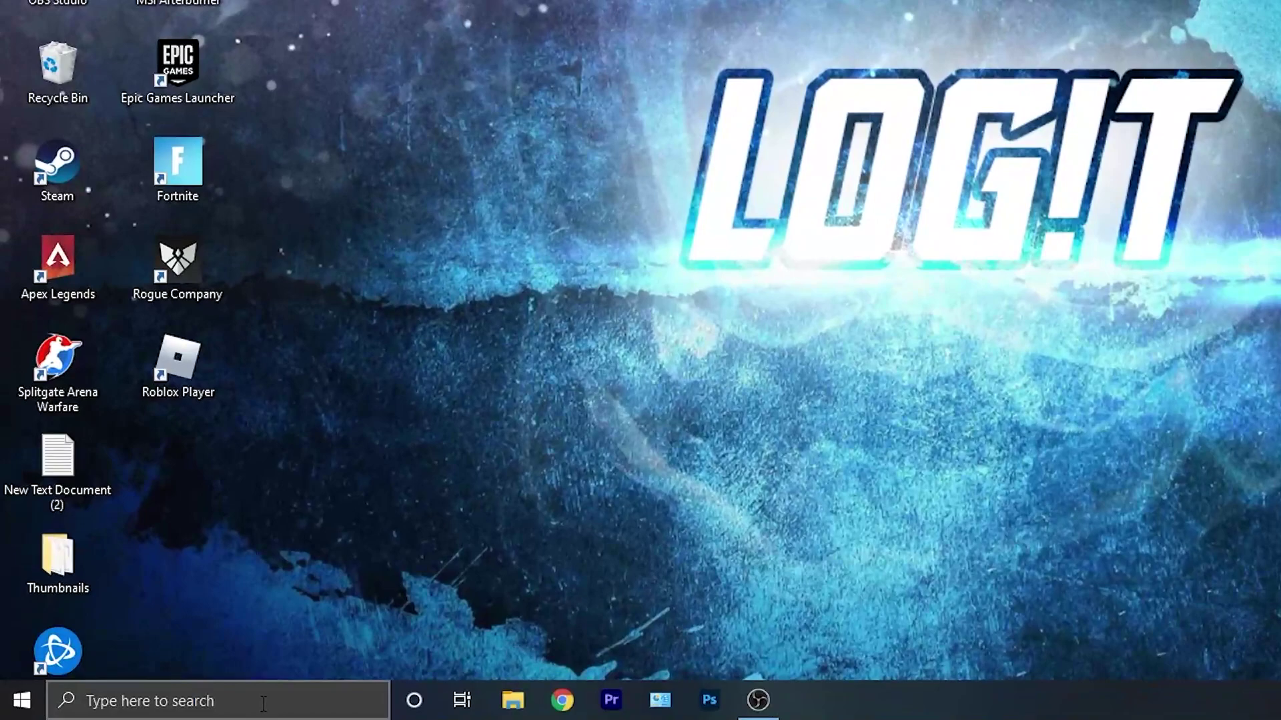
Step: Open the C:\Windows\Temp folder by running 'temp' from the Run dialog
{"action": "left_click", "coordinate": [274, 695]}
{"action": "type", "text": "run"}
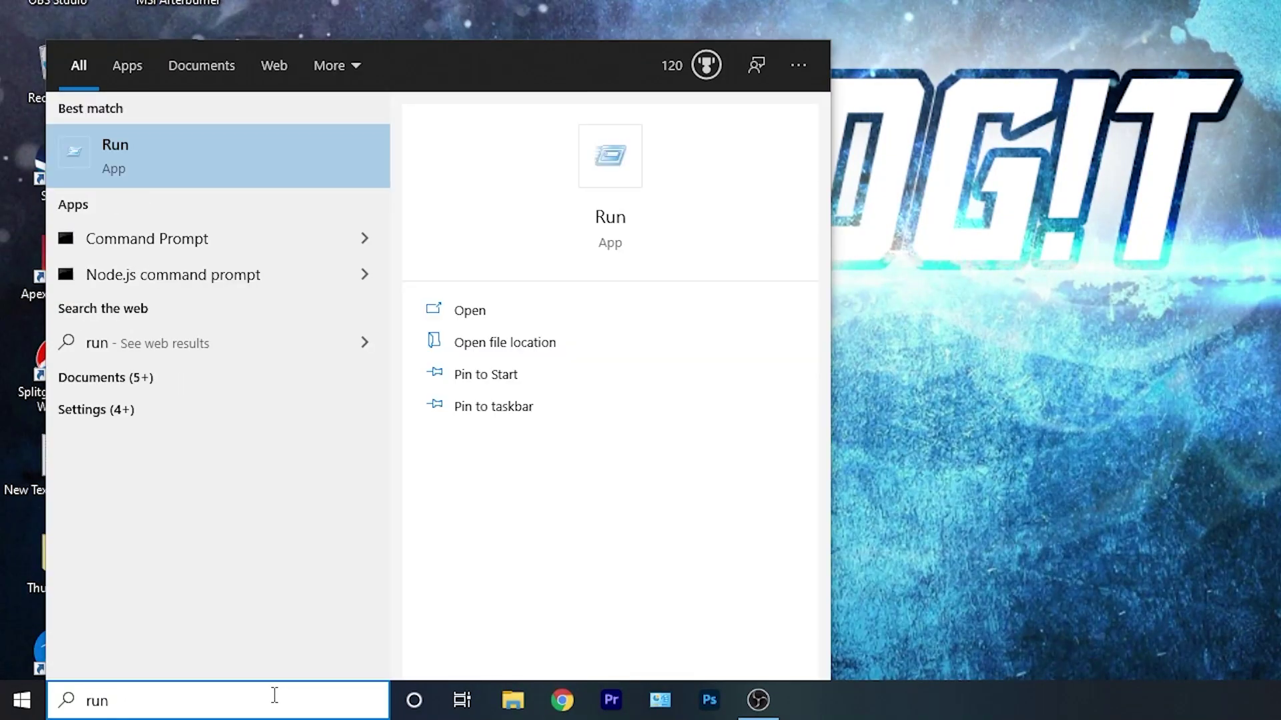
{"action": "key", "text": "Return"}
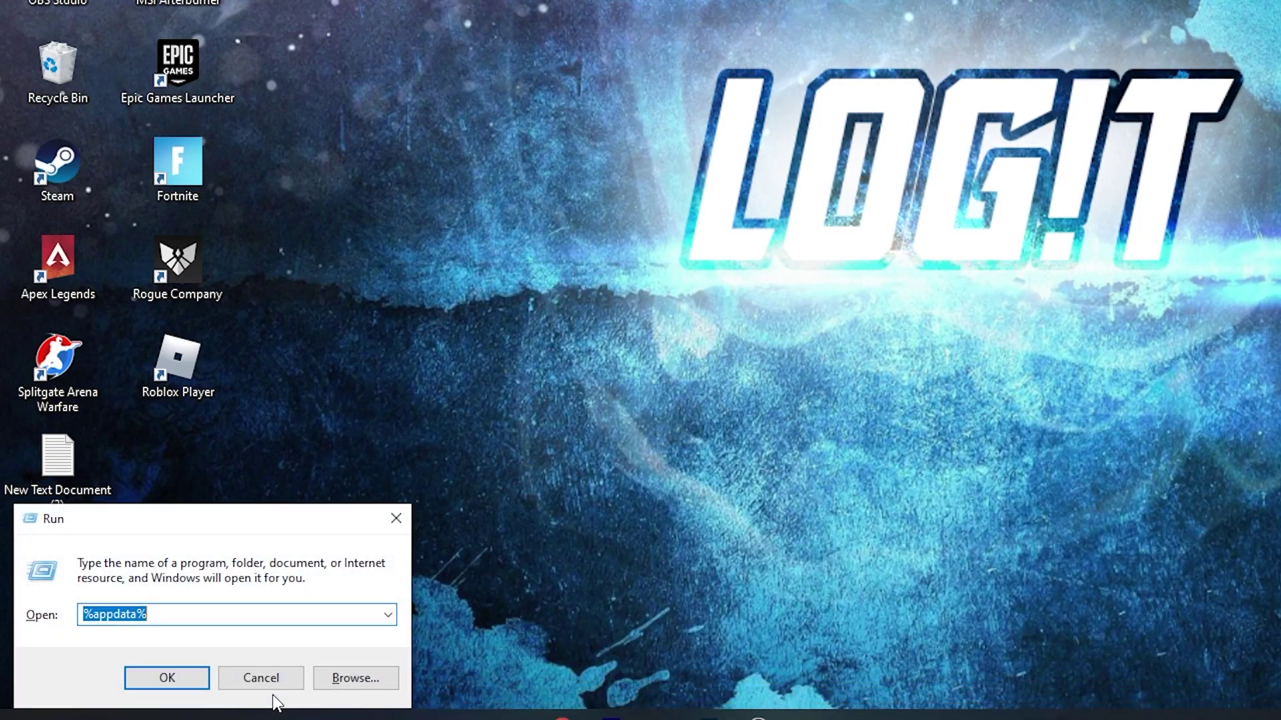
{"action": "type", "text": "temp"}
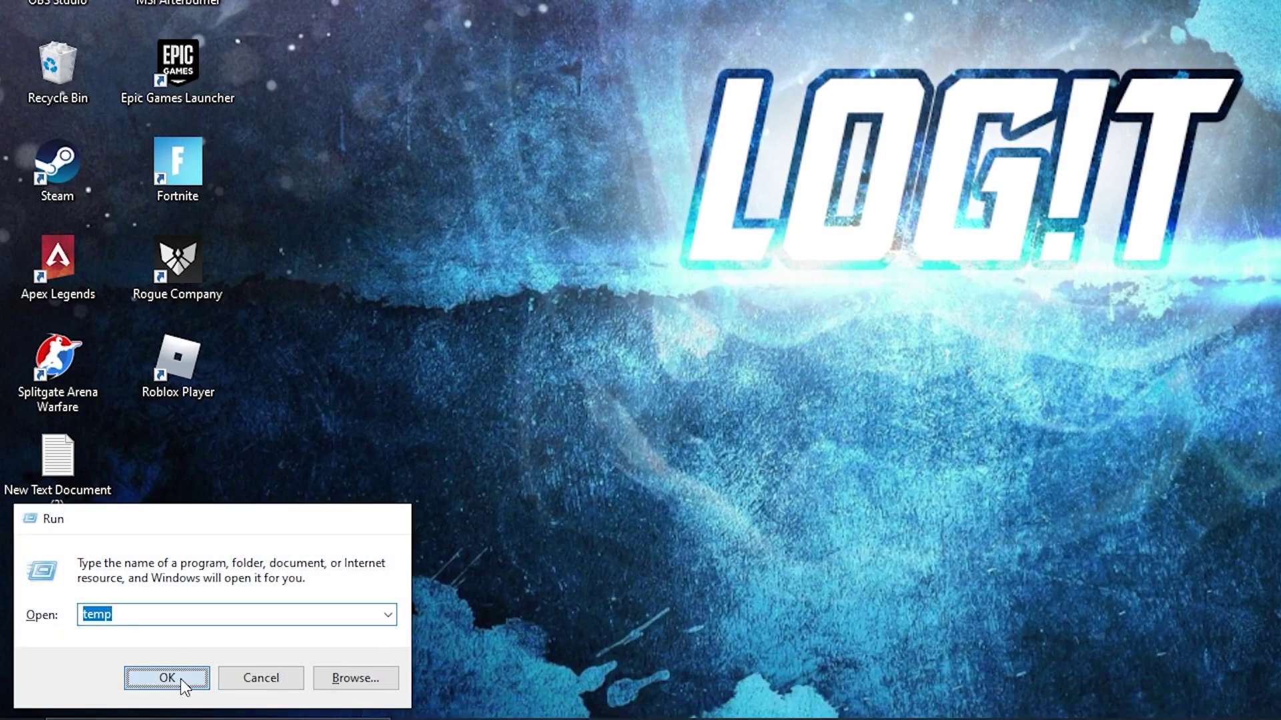
{"action": "left_click", "coordinate": [174, 682]}
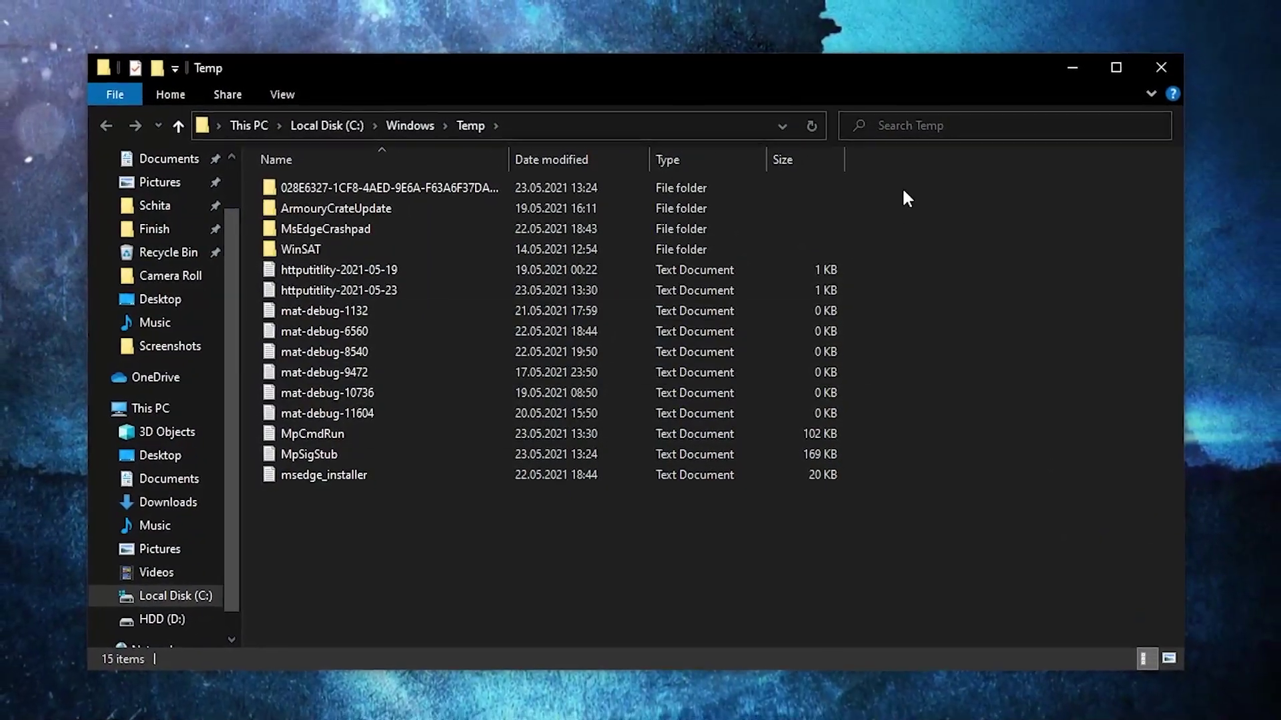
Step: Select and delete all 15 items in the Windows Temp folder
{"action": "left_click_drag", "start_coordinate": [904, 182], "coordinate": [542, 430]}
{"action": "right_click", "coordinate": [508, 316]}
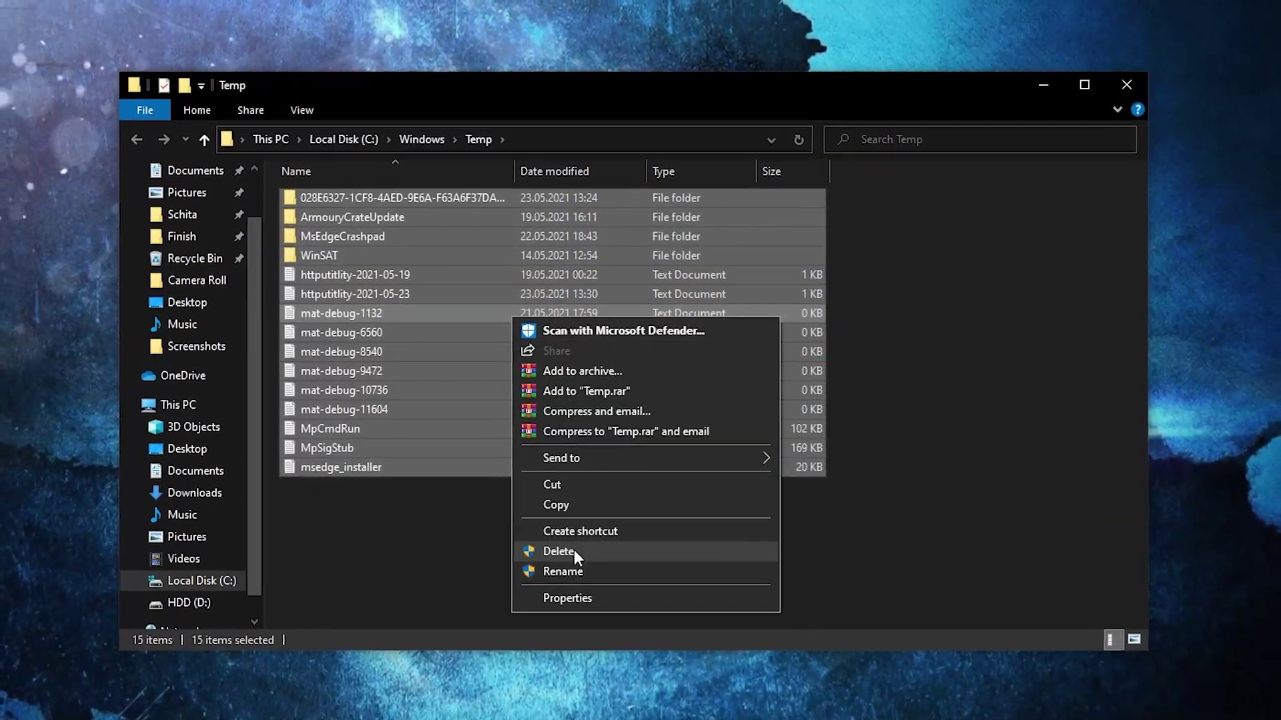
{"action": "left_click", "coordinate": [559, 552]}
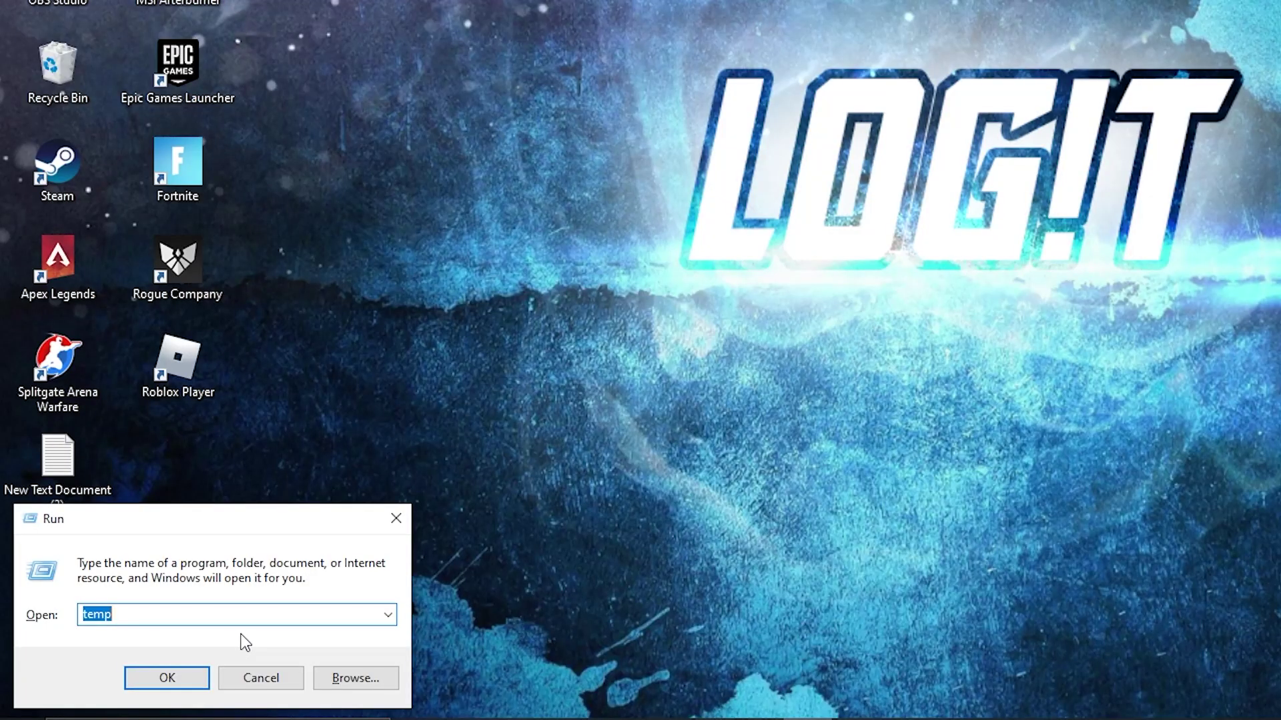
Step: Run %temp% and recycle all 85 items in AppData\Local\Temp, skipping the file in use
{"action": "type", "text": "%t"}
{"action": "type", "text": "emp%"}
{"action": "left_click", "coordinate": [189, 680]}
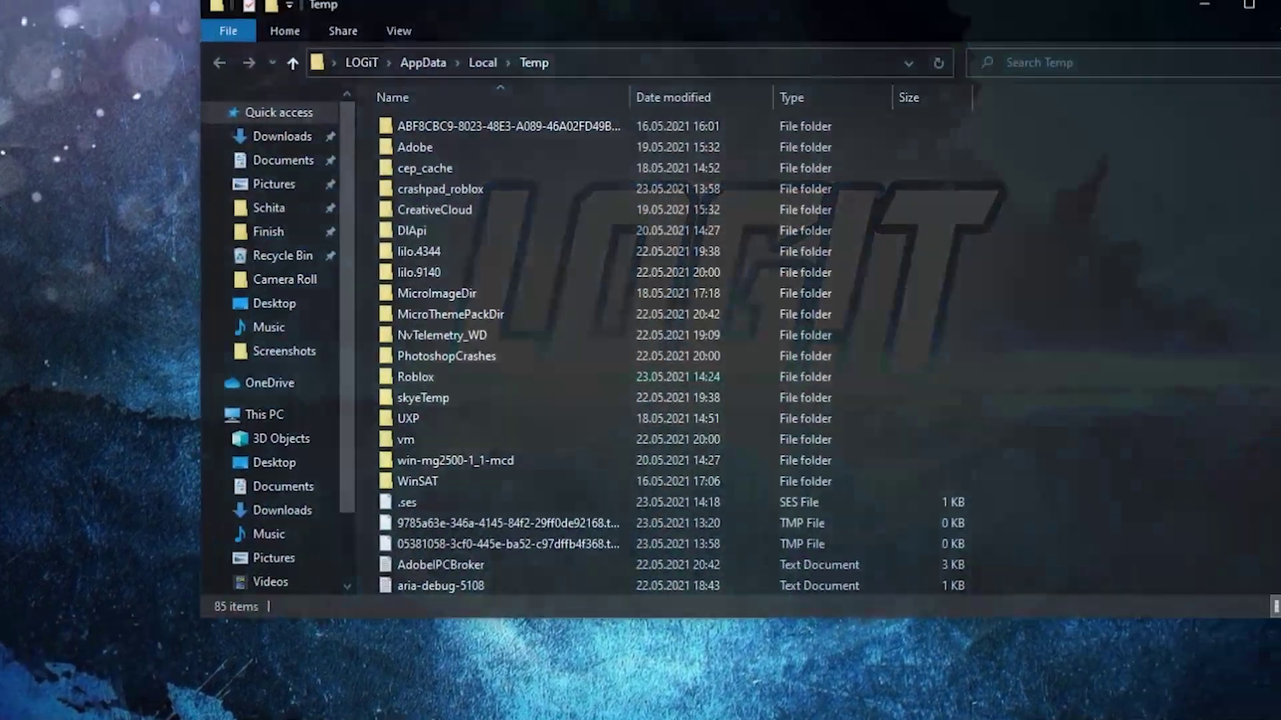
{"action": "key", "text": "ctrl+a"}
{"action": "right_click", "coordinate": [500, 314]}
{"action": "left_click", "coordinate": [543, 575]}
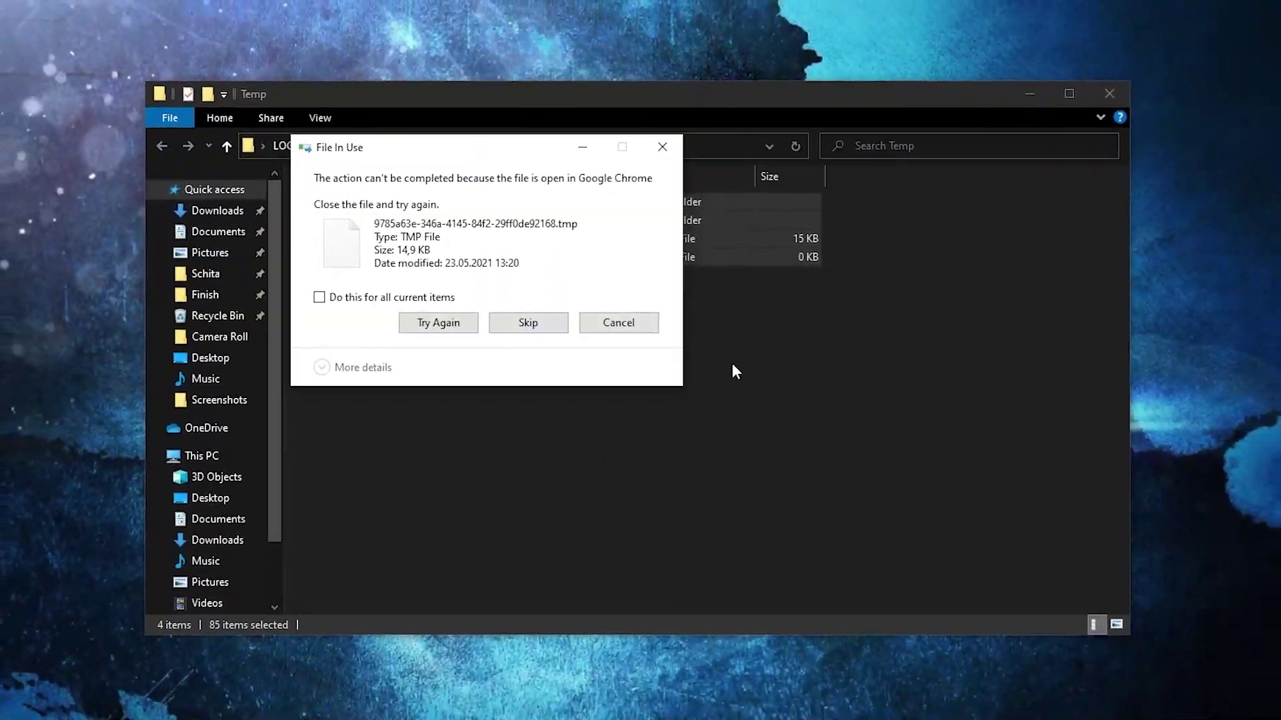
{"action": "left_click", "coordinate": [386, 318]}
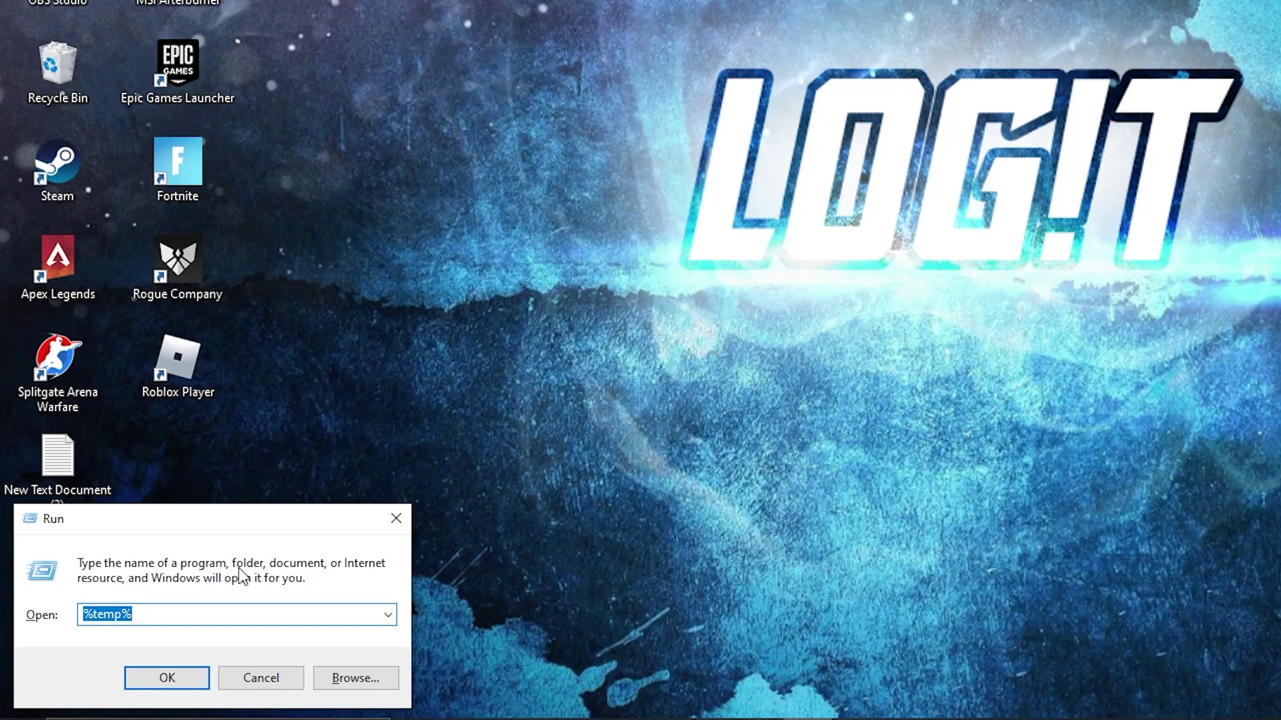
Step: Open C:\Windows\prefetch from Run and select all 176 of its files
{"action": "left_click", "coordinate": [167, 678]}
{"action": "left_click_drag", "start_coordinate": [875, 175], "coordinate": [630, 630]}
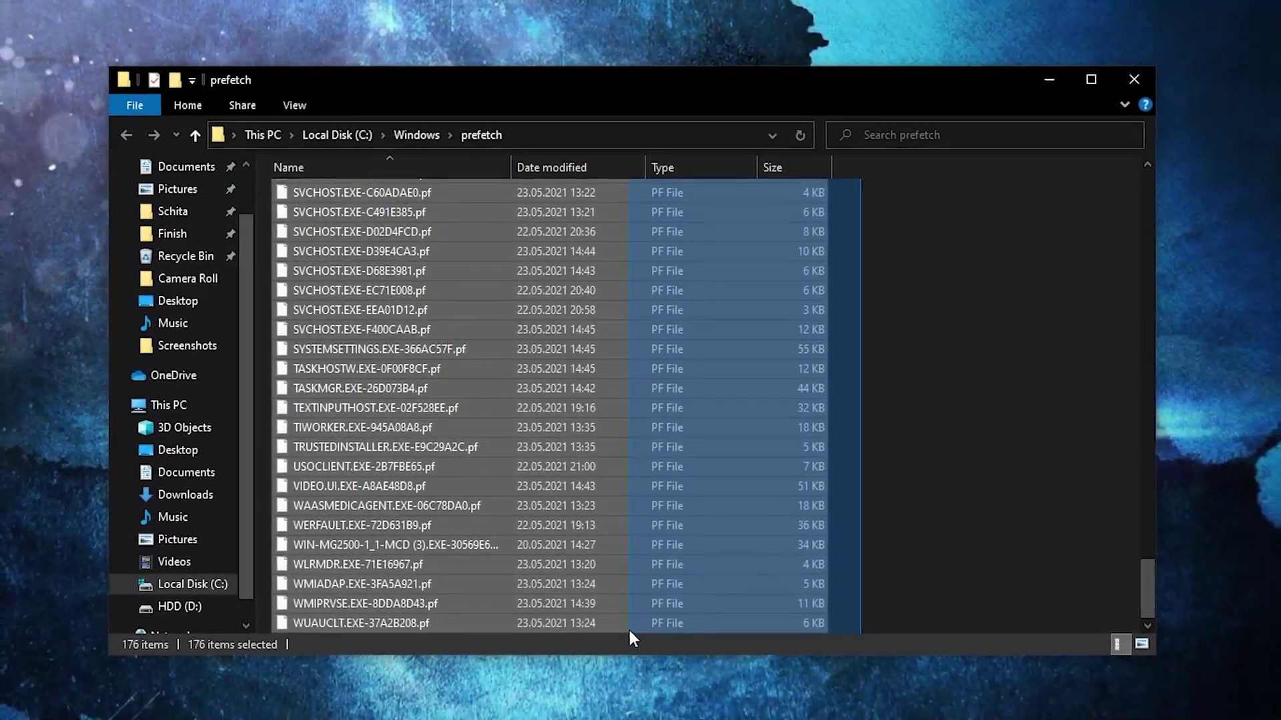
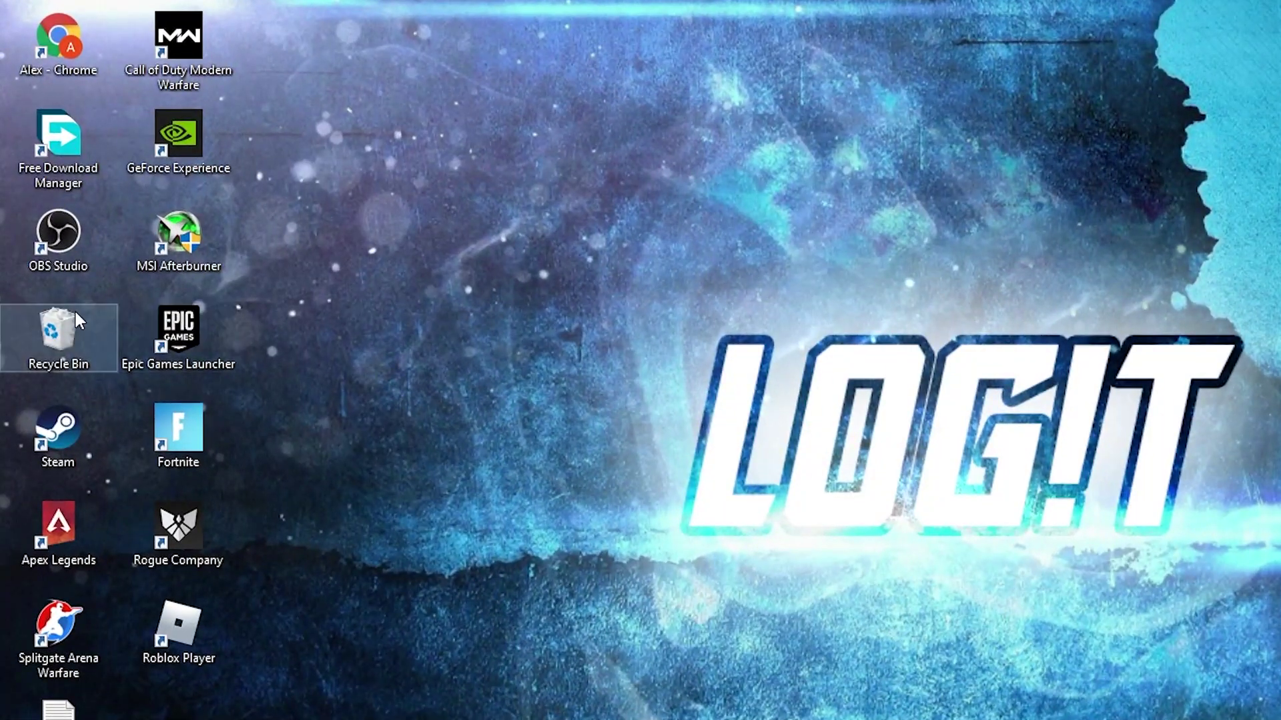
Step: Empty the Recycle Bin from its desktop icon and confirm permanent deletion of all items
{"action": "right_click", "coordinate": [55, 333]}
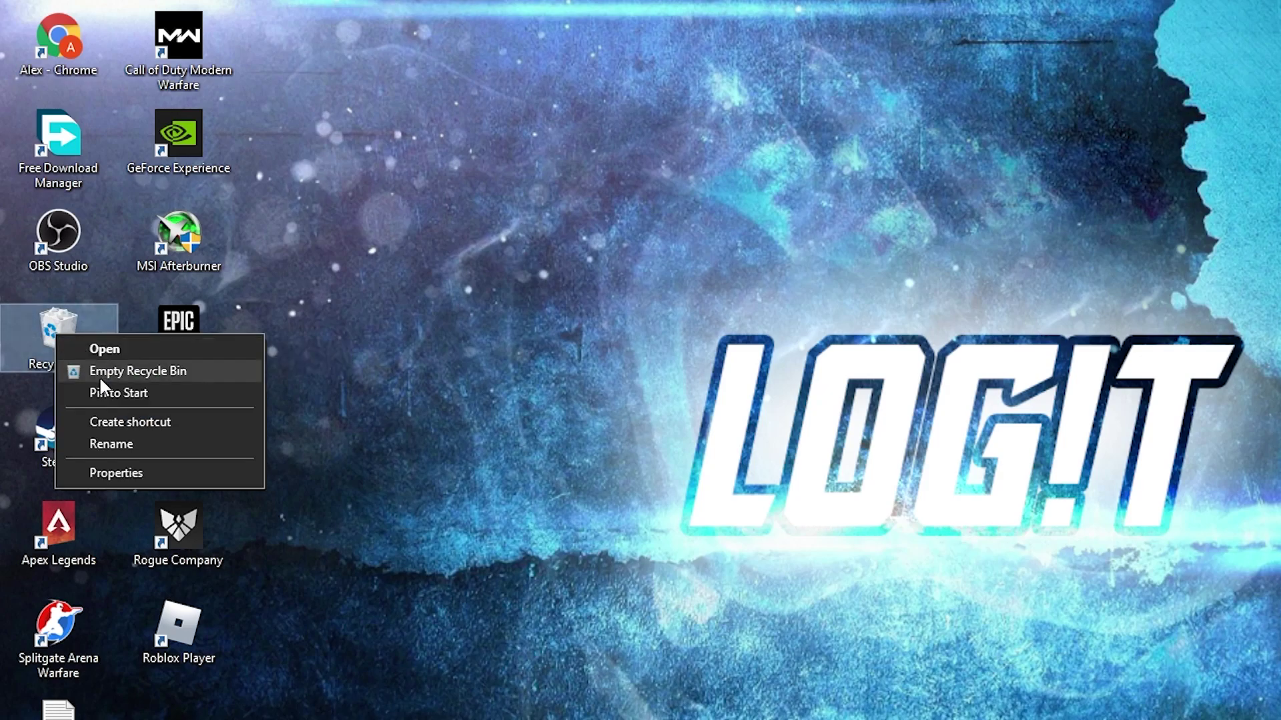
{"action": "left_click", "coordinate": [138, 369]}
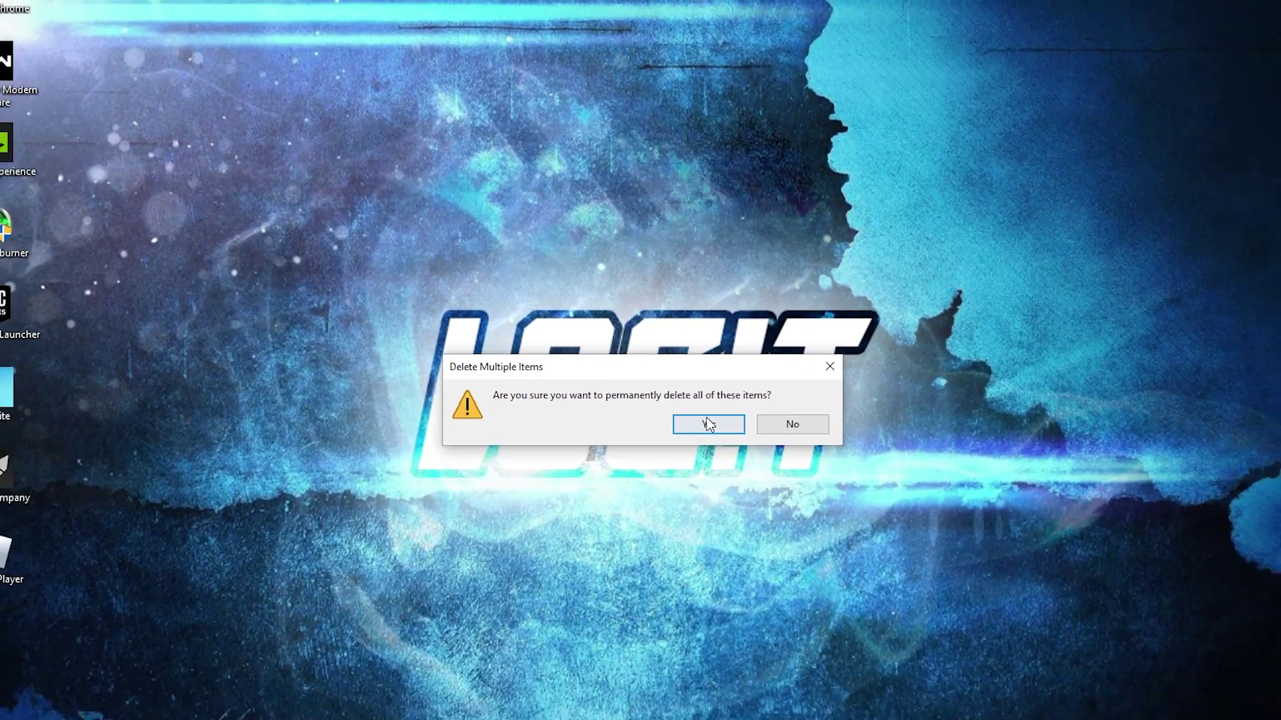
{"action": "left_click", "coordinate": [709, 424]}
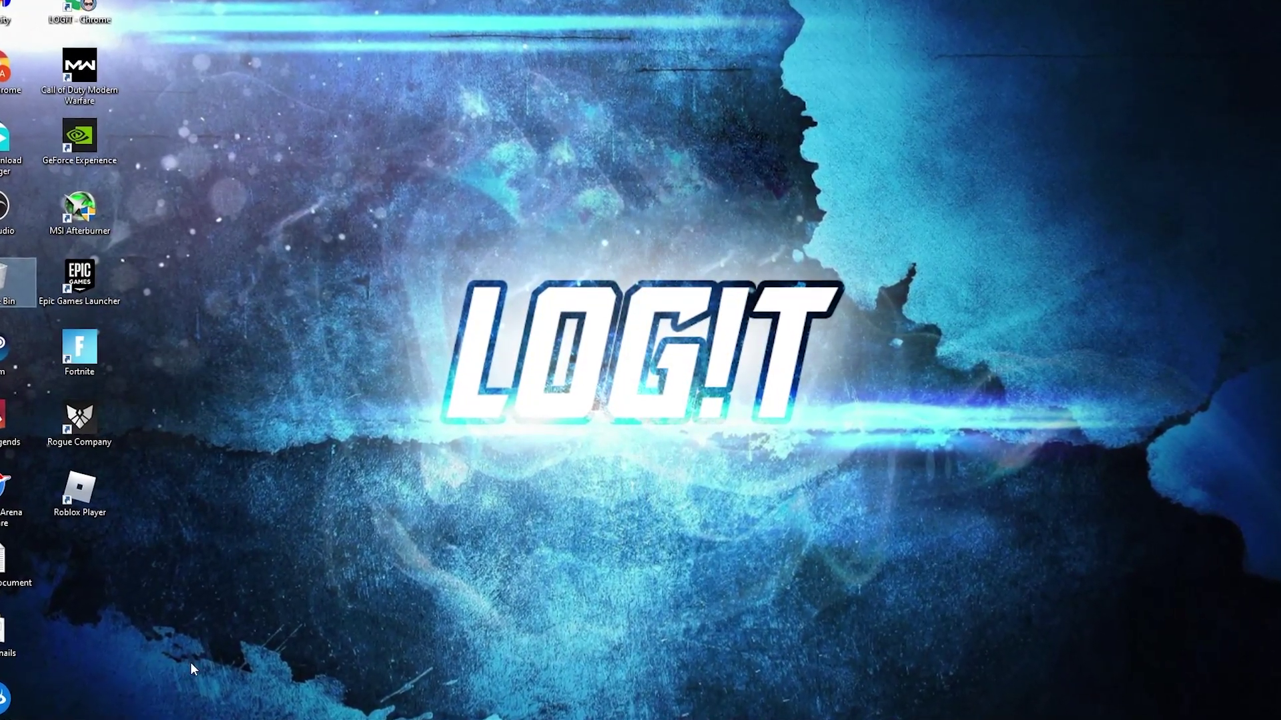
Step: Launch Command Prompt as administrator from Windows search
{"action": "left_click", "coordinate": [158, 719]}
{"action": "type", "text": "cmd"}
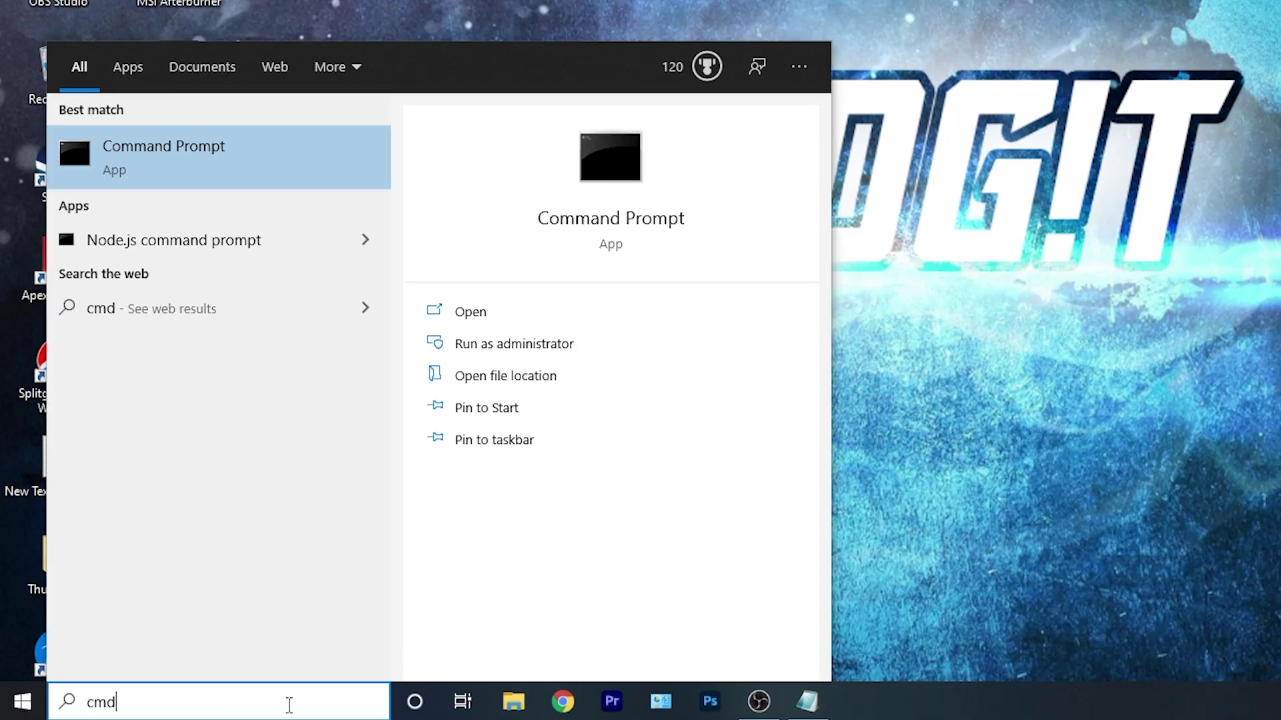
{"action": "right_click", "coordinate": [266, 158]}
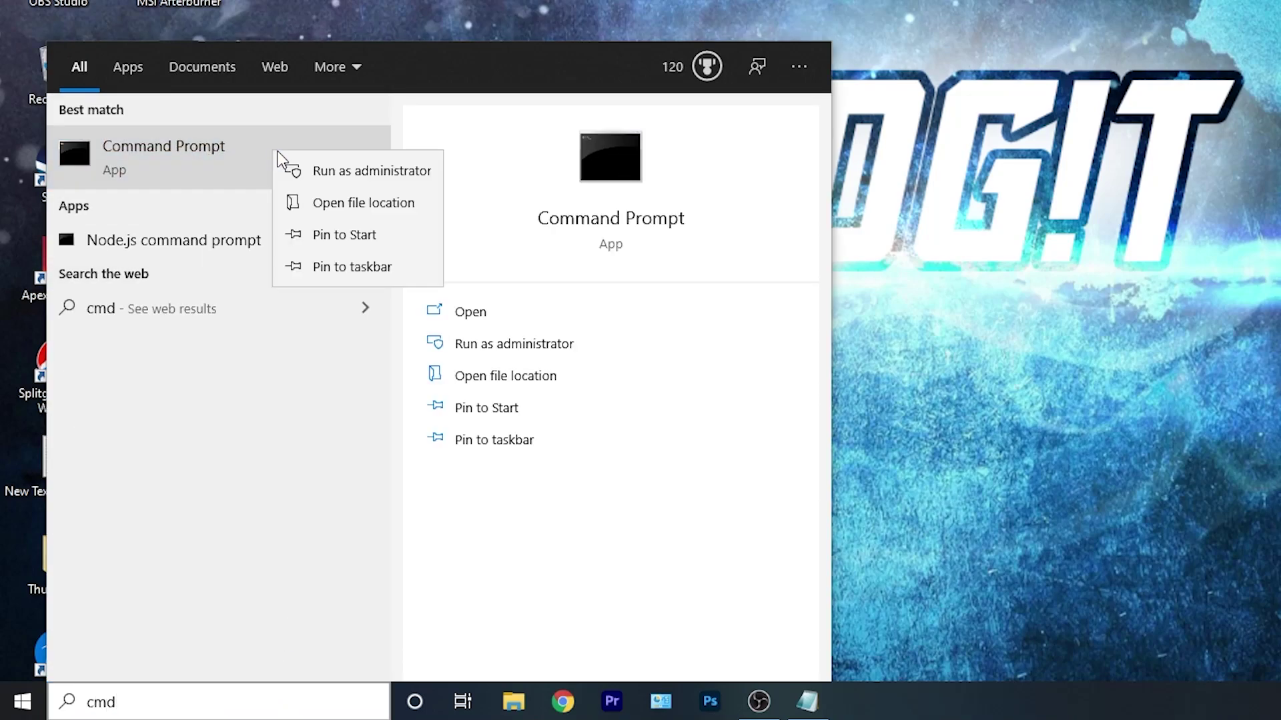
{"action": "left_click", "coordinate": [354, 172]}
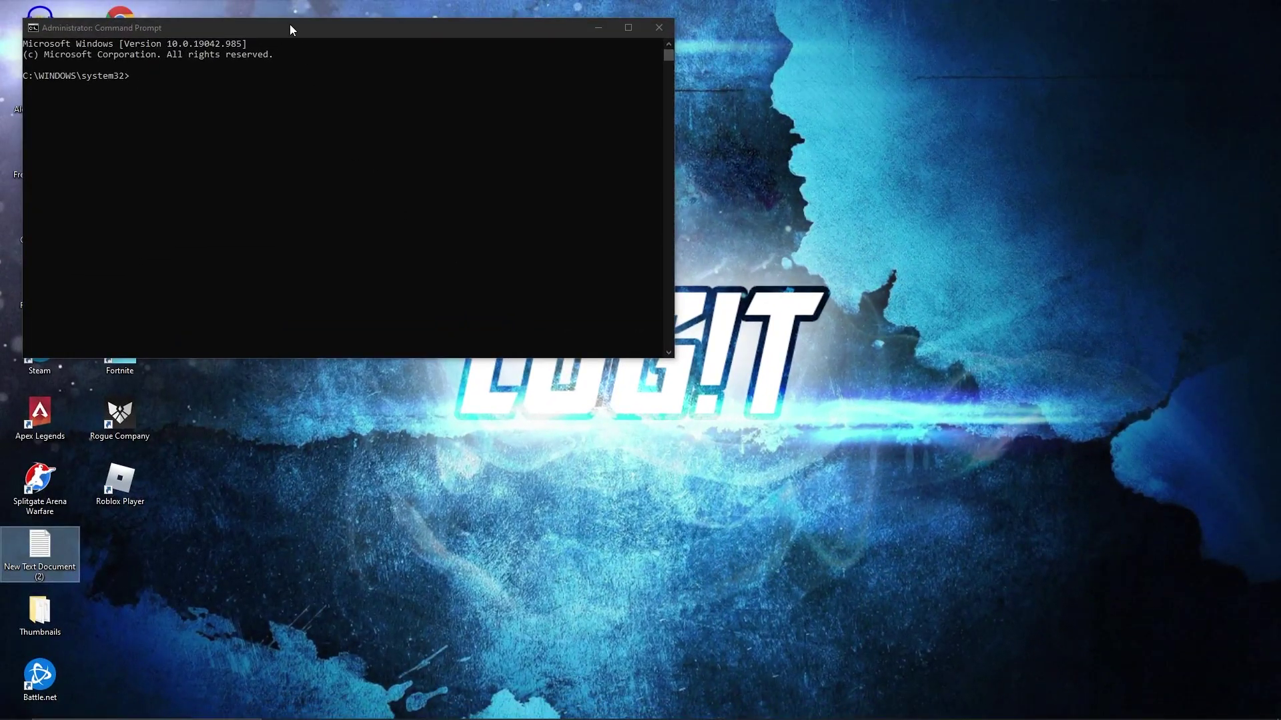
{"action": "left_click_drag", "start_coordinate": [290, 27], "coordinate": [303, 164]}
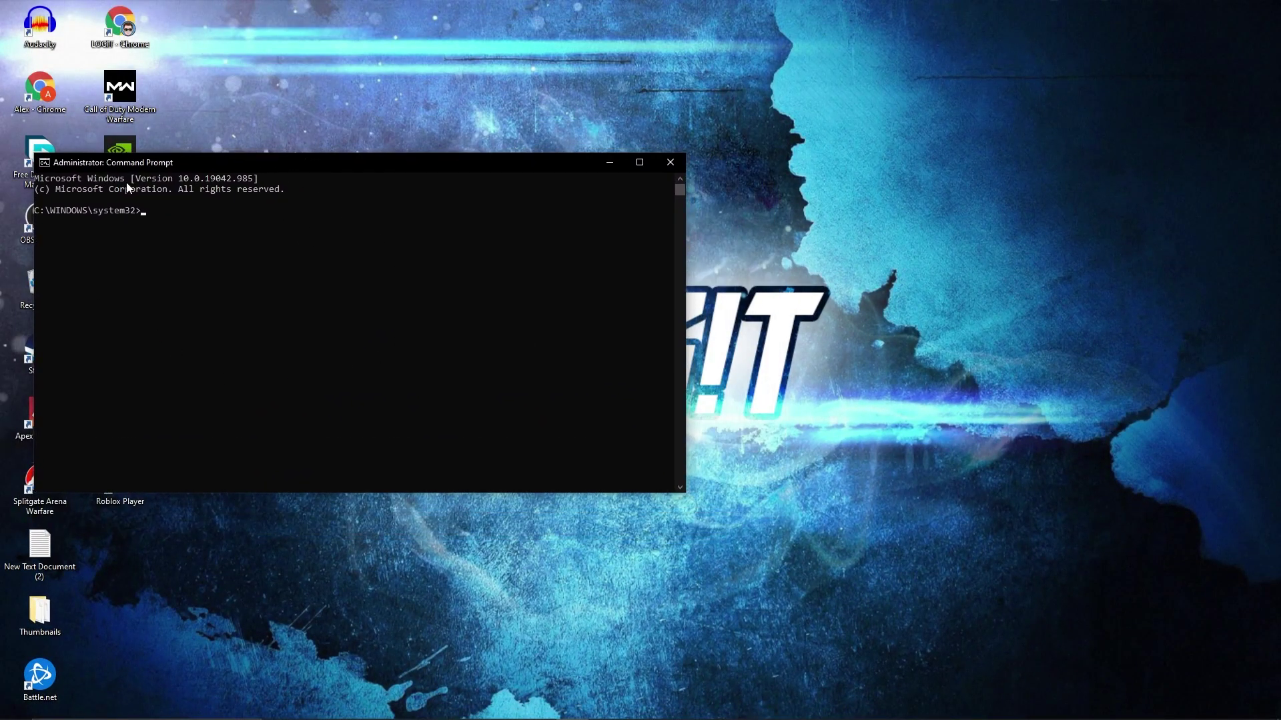
Step: Run the copied powercfg -duplicatescheme command to create Ultimate Performance, then close the console
{"action": "left_click", "coordinate": [540, 715]}
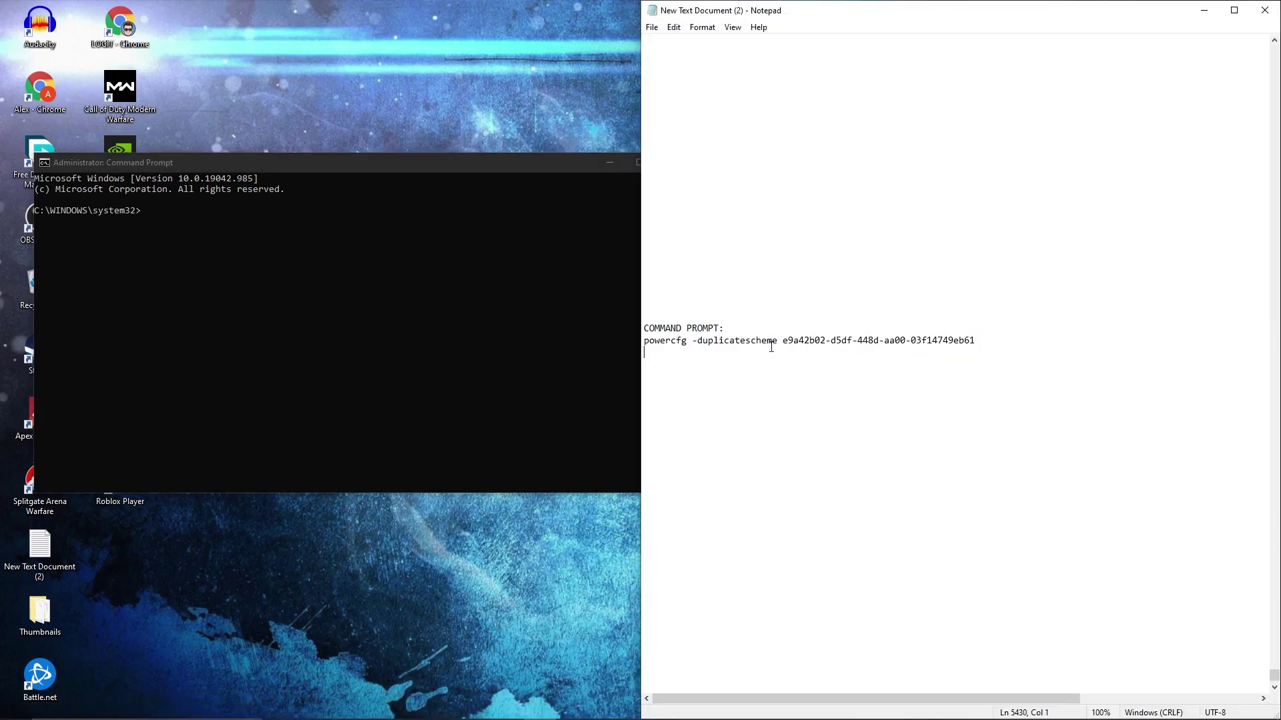
{"action": "right_click", "coordinate": [662, 339]}
{"action": "left_click", "coordinate": [687, 381]}
{"action": "left_click", "coordinate": [1204, 10]}
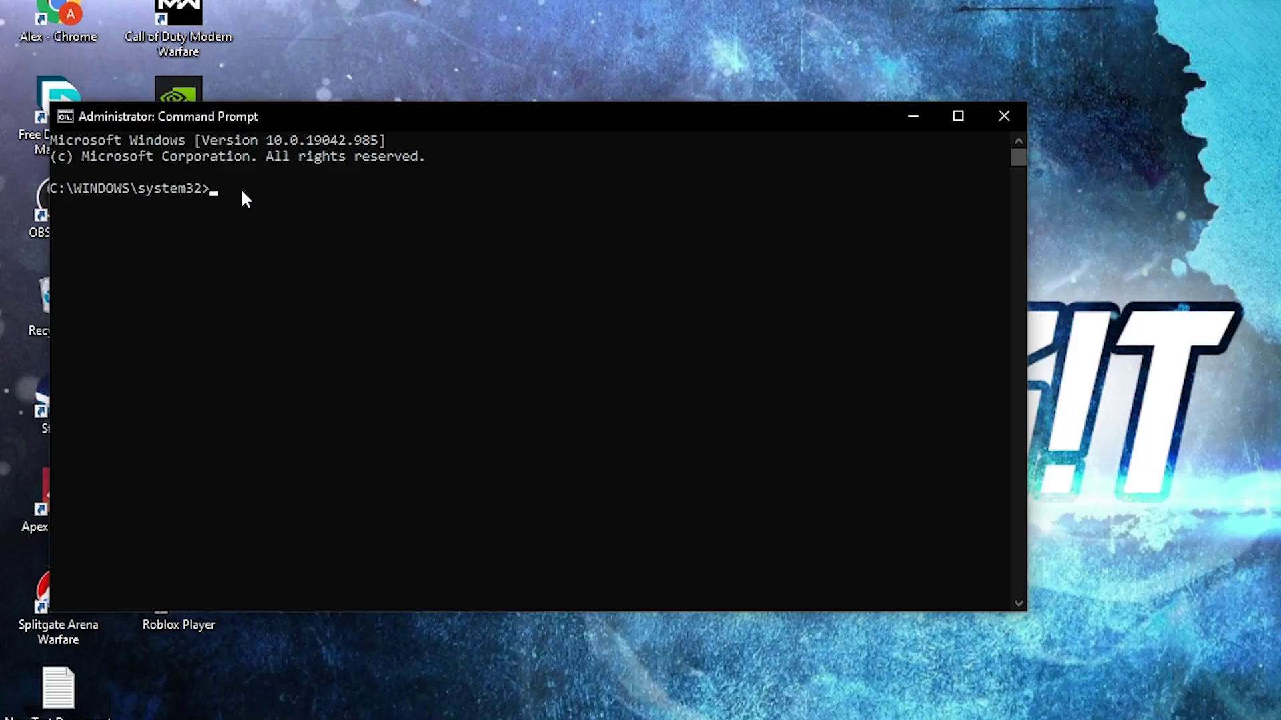
{"action": "key", "text": "Return"}
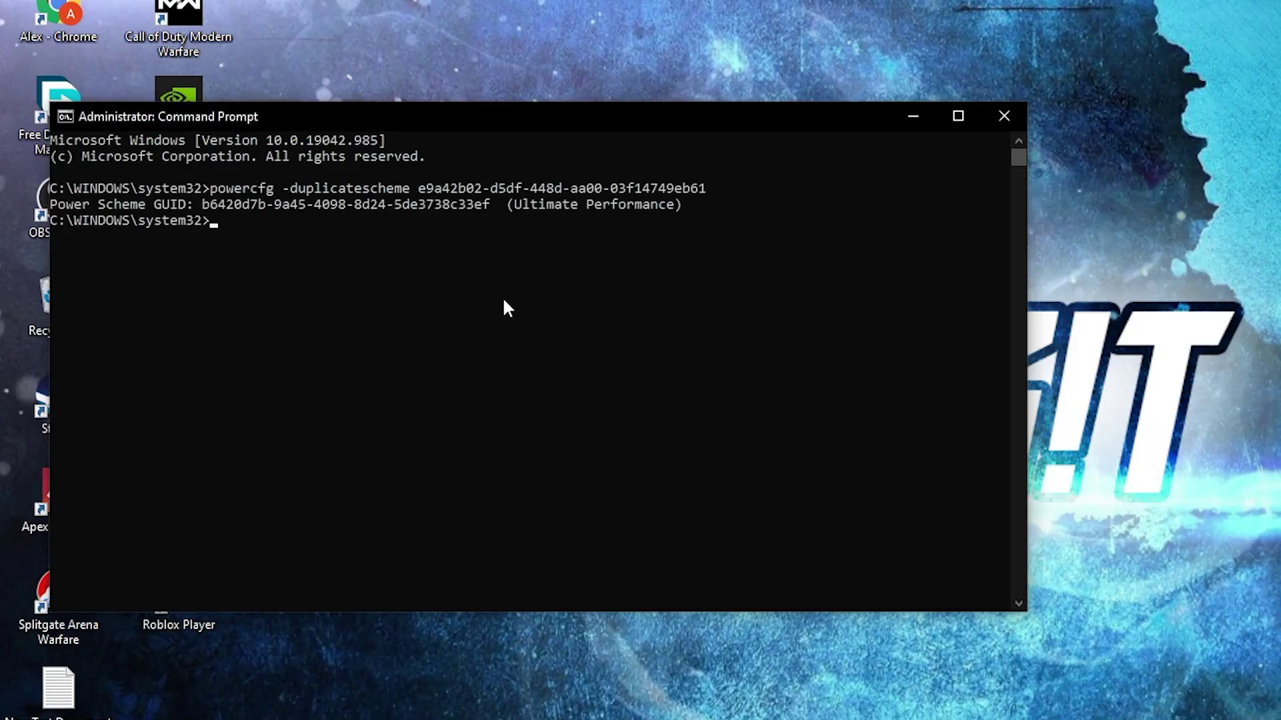
{"action": "left_click_drag", "start_coordinate": [508, 206], "coordinate": [684, 205]}
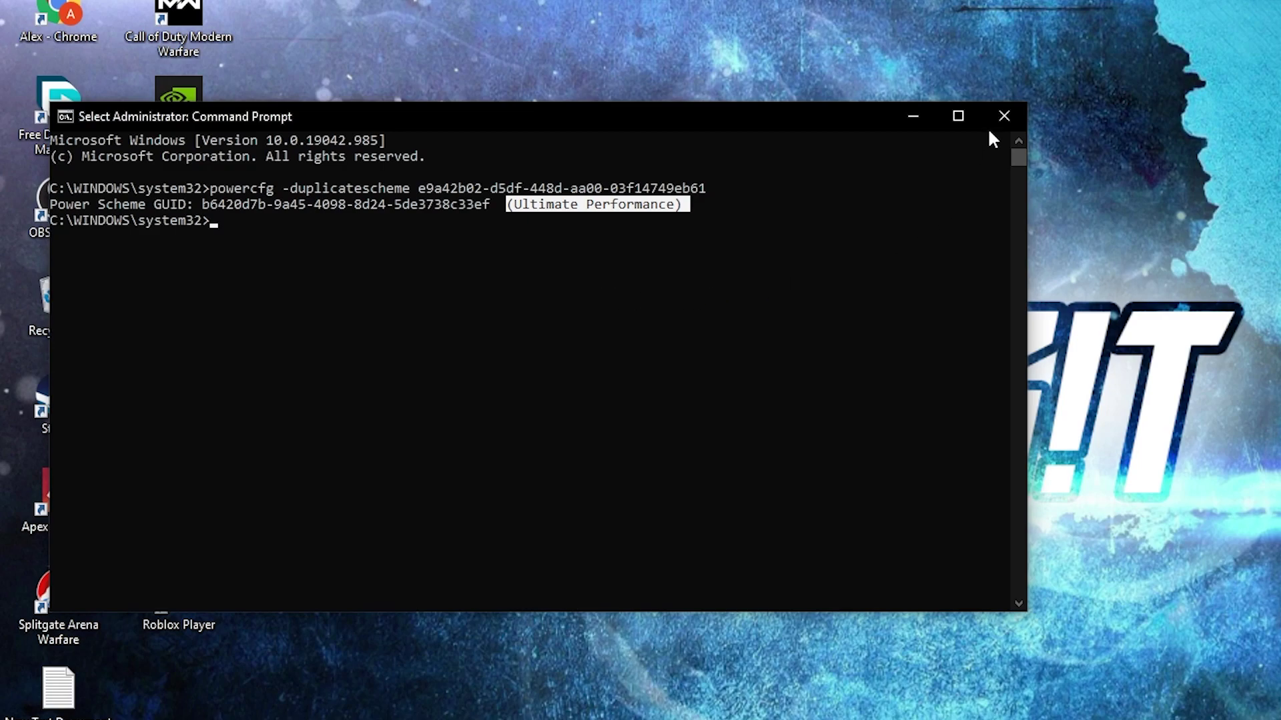
{"action": "left_click", "coordinate": [1004, 115]}
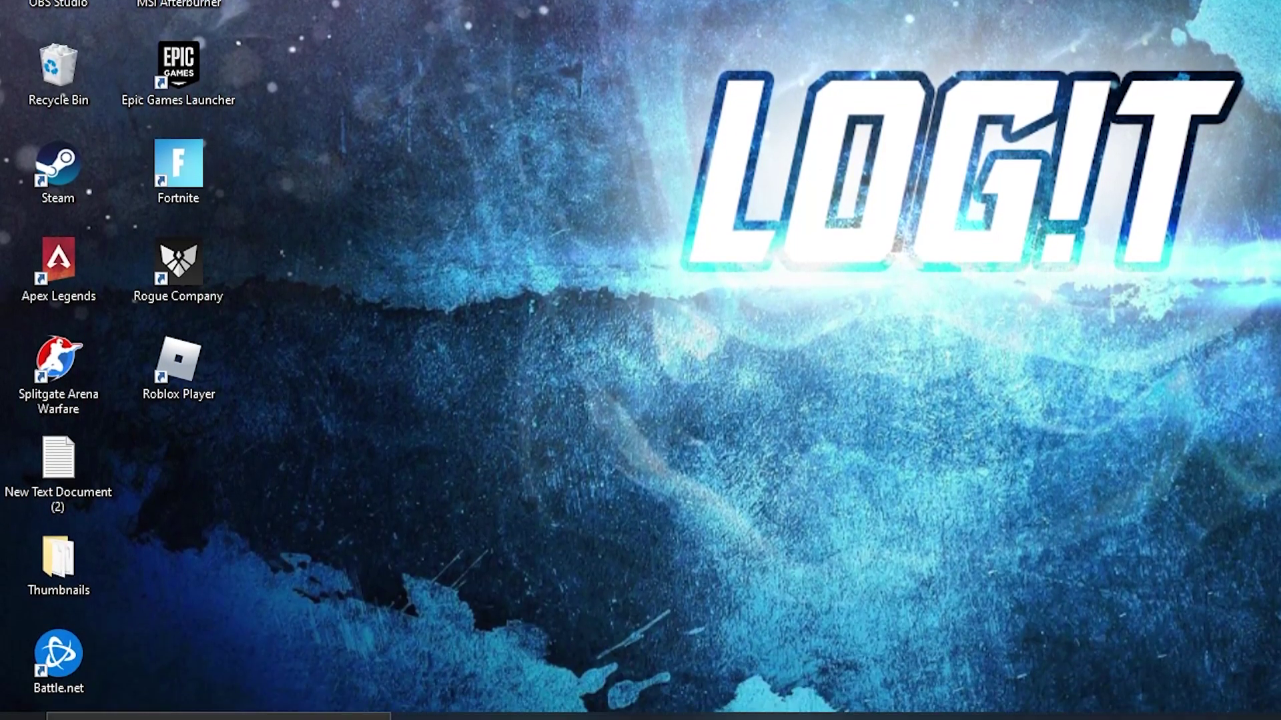
{"action": "left_click", "coordinate": [200, 702]}
{"action": "type", "text": "choose"}
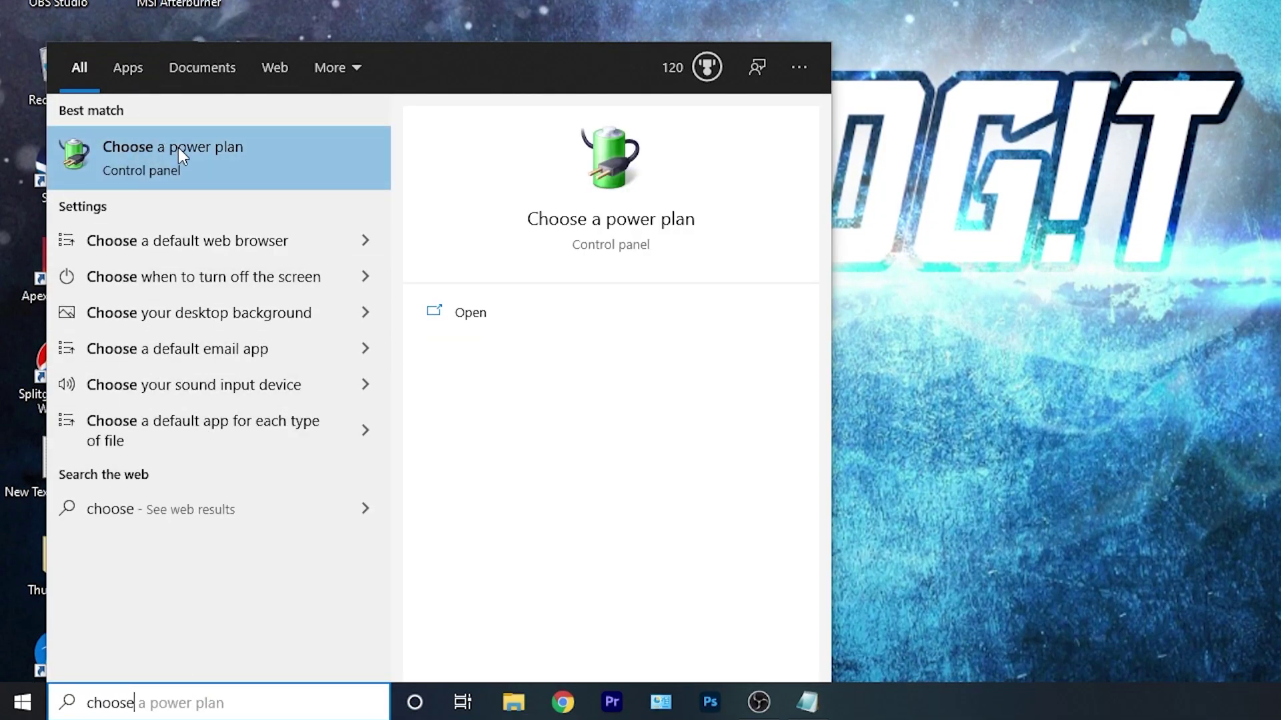
{"action": "left_click", "coordinate": [193, 156]}
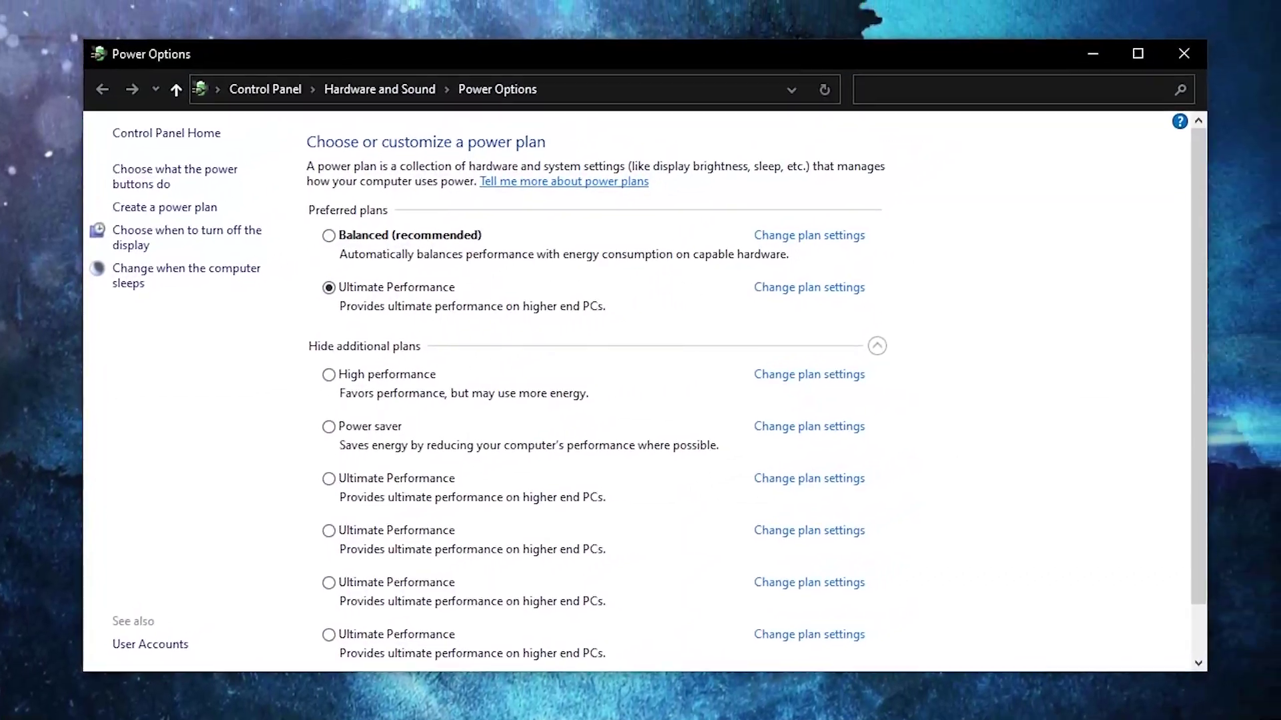
{"action": "left_click", "coordinate": [870, 349]}
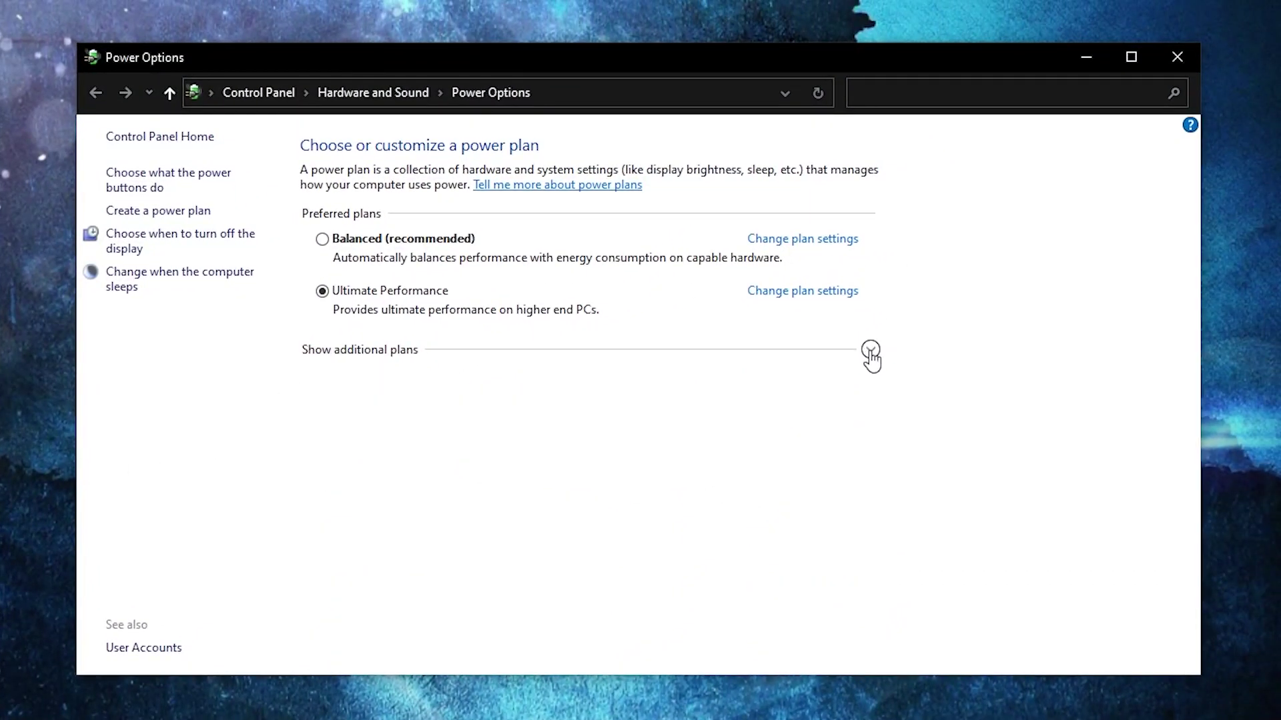
{"action": "left_click", "coordinate": [869, 349]}
{"action": "scroll", "coordinate": [621, 385], "scroll_direction": "down", "scroll_amount": 1}
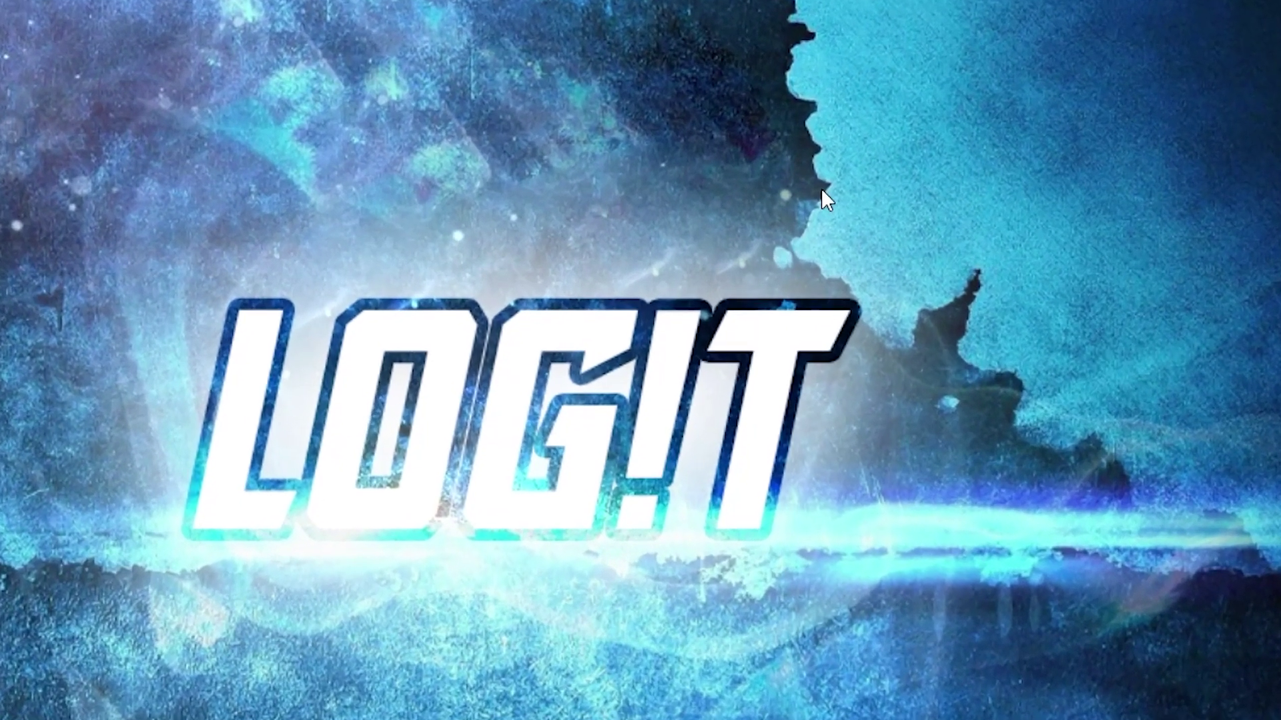
Step: In NVIDIA Control Panel, switch image settings to 'Use the advanced 3D image settings' and apply
{"action": "right_click", "coordinate": [761, 234]}
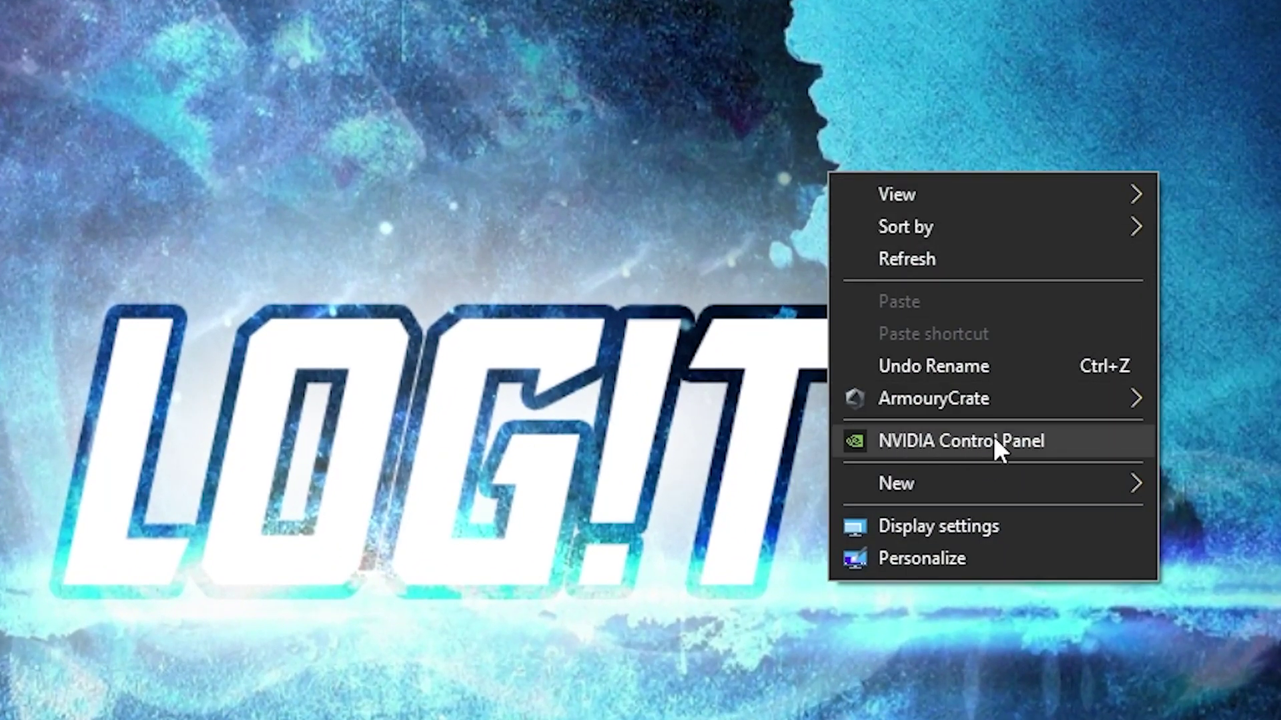
{"action": "left_click", "coordinate": [960, 442]}
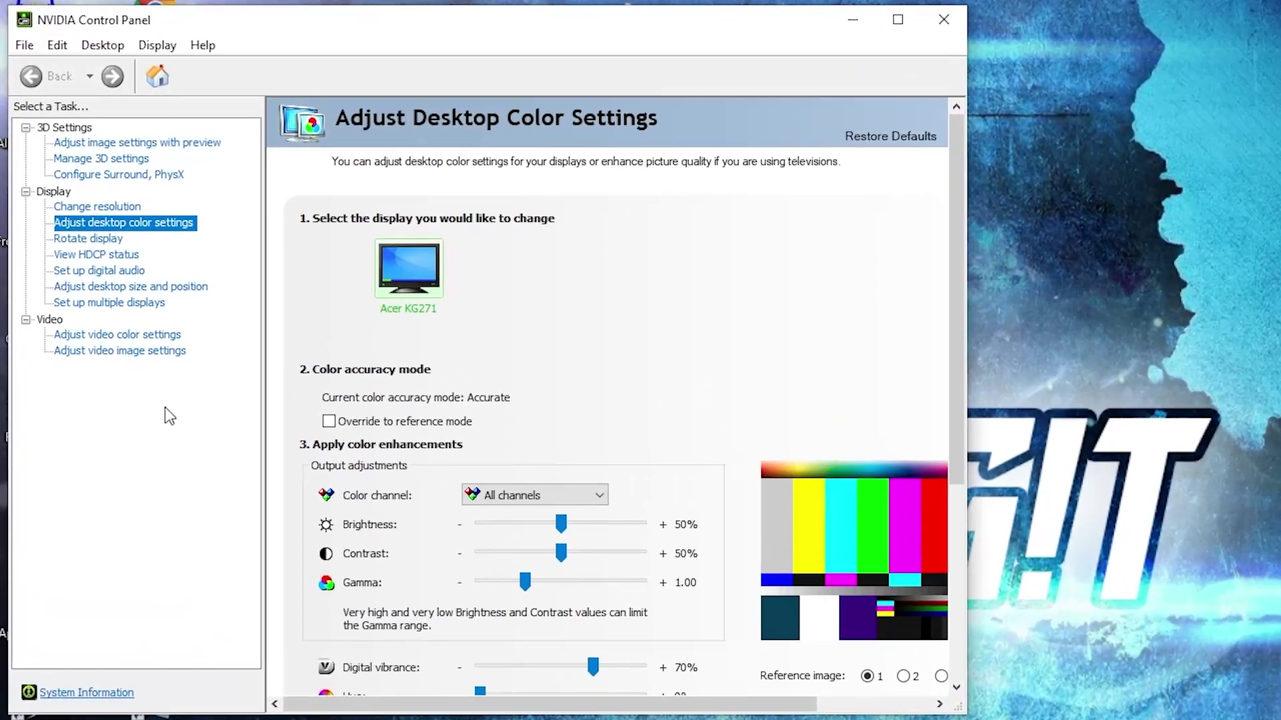
{"action": "left_click", "coordinate": [148, 144]}
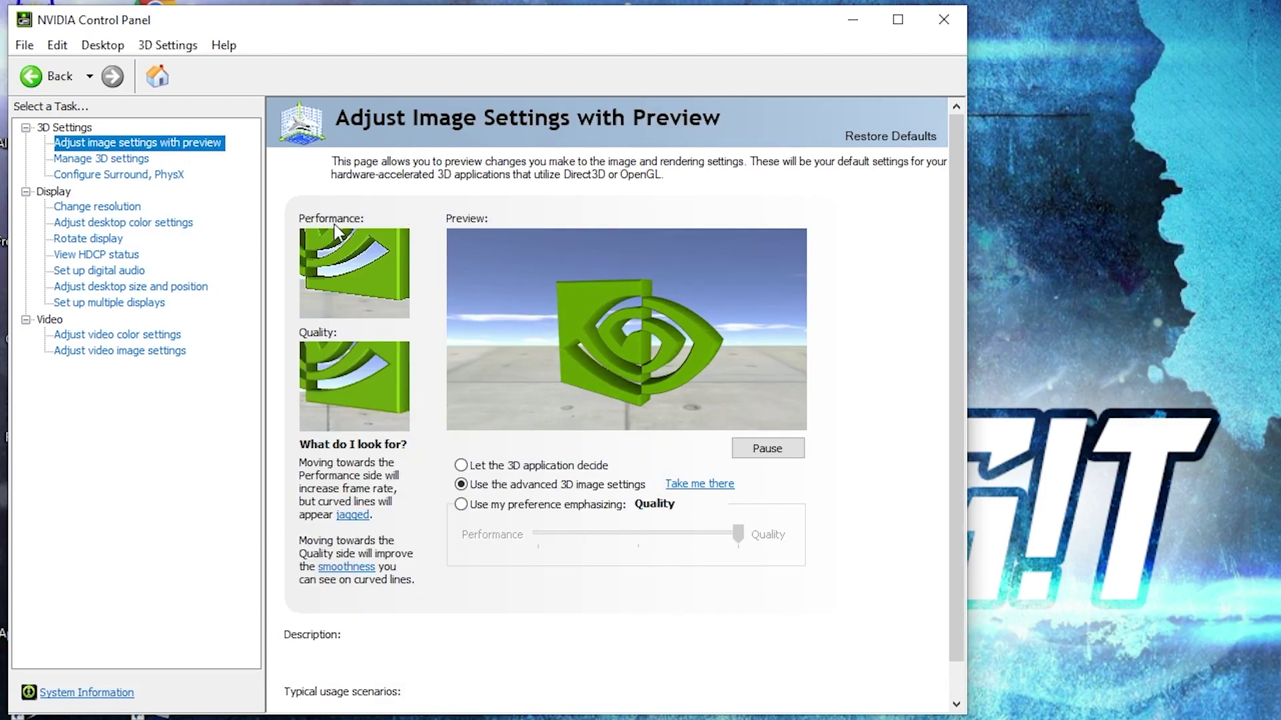
{"action": "left_click", "coordinate": [461, 485]}
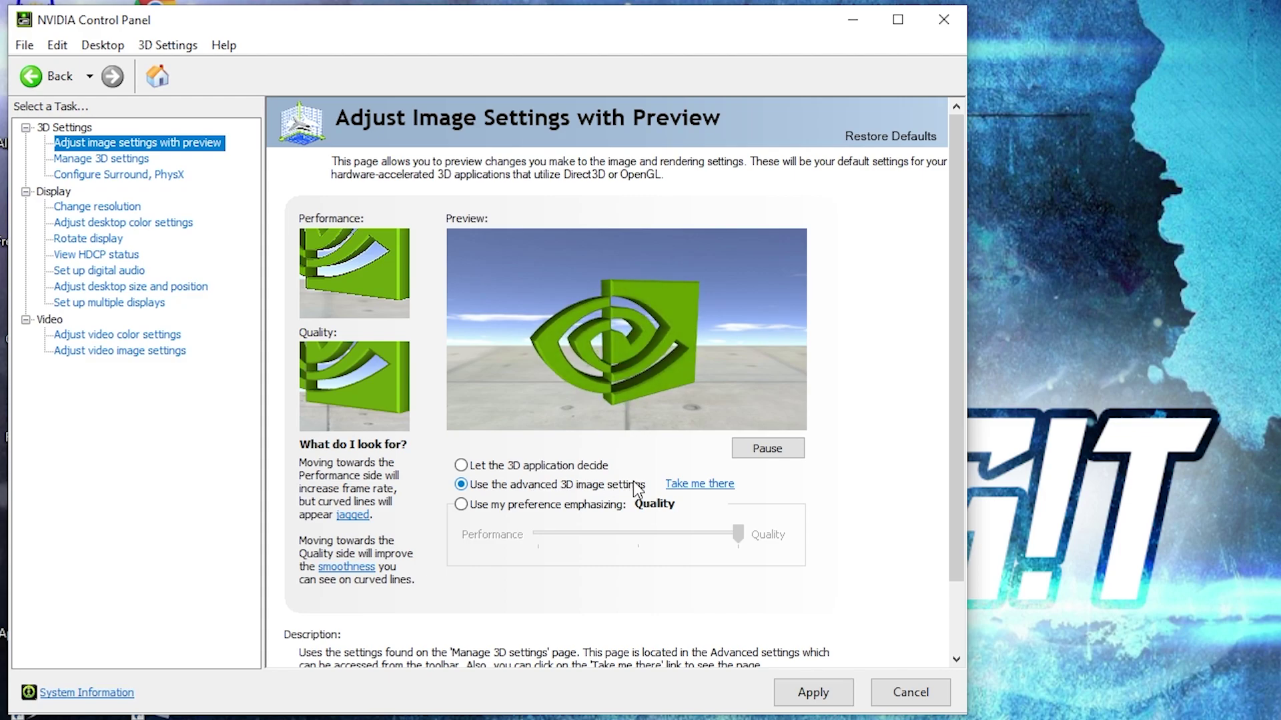
{"action": "left_click", "coordinate": [812, 693]}
{"action": "left_click", "coordinate": [125, 162]}
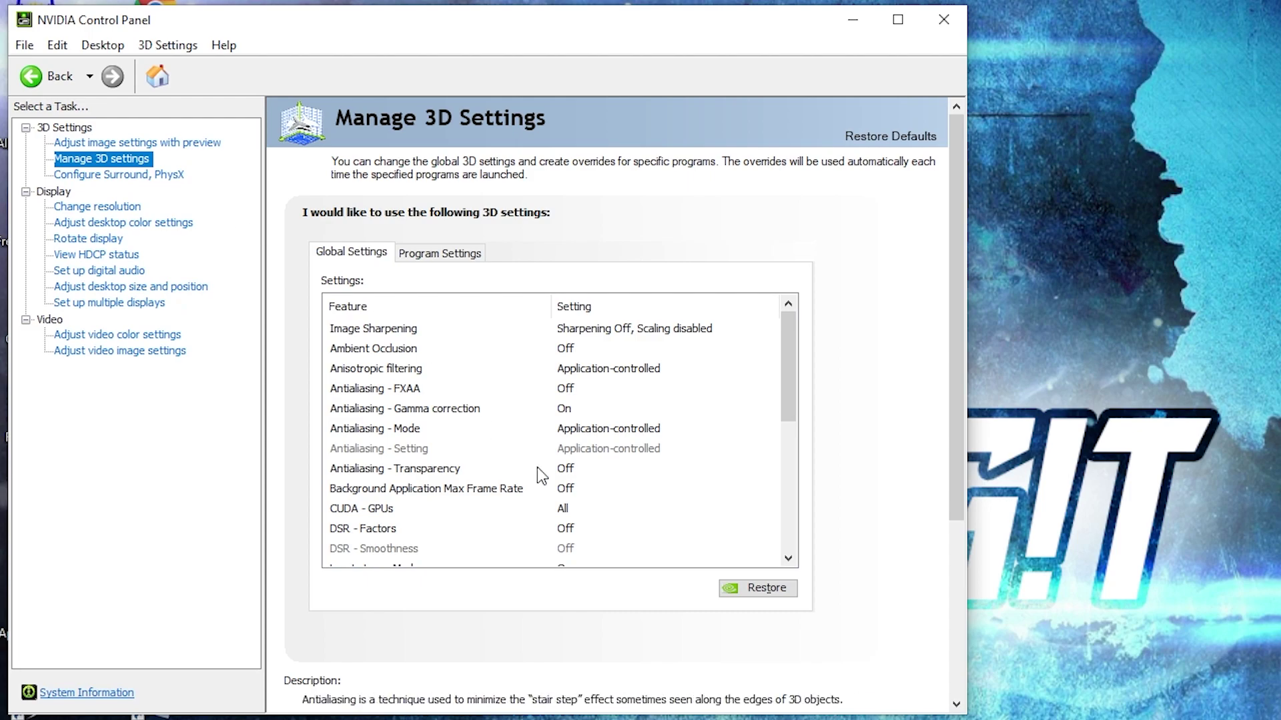
Step: Set Low Latency Mode On, the OpenGL rendering GPU, and Prefer maximum performance power management
{"action": "left_click_drag", "start_coordinate": [789, 397], "coordinate": [789, 468]}
{"action": "left_click", "coordinate": [364, 413]}
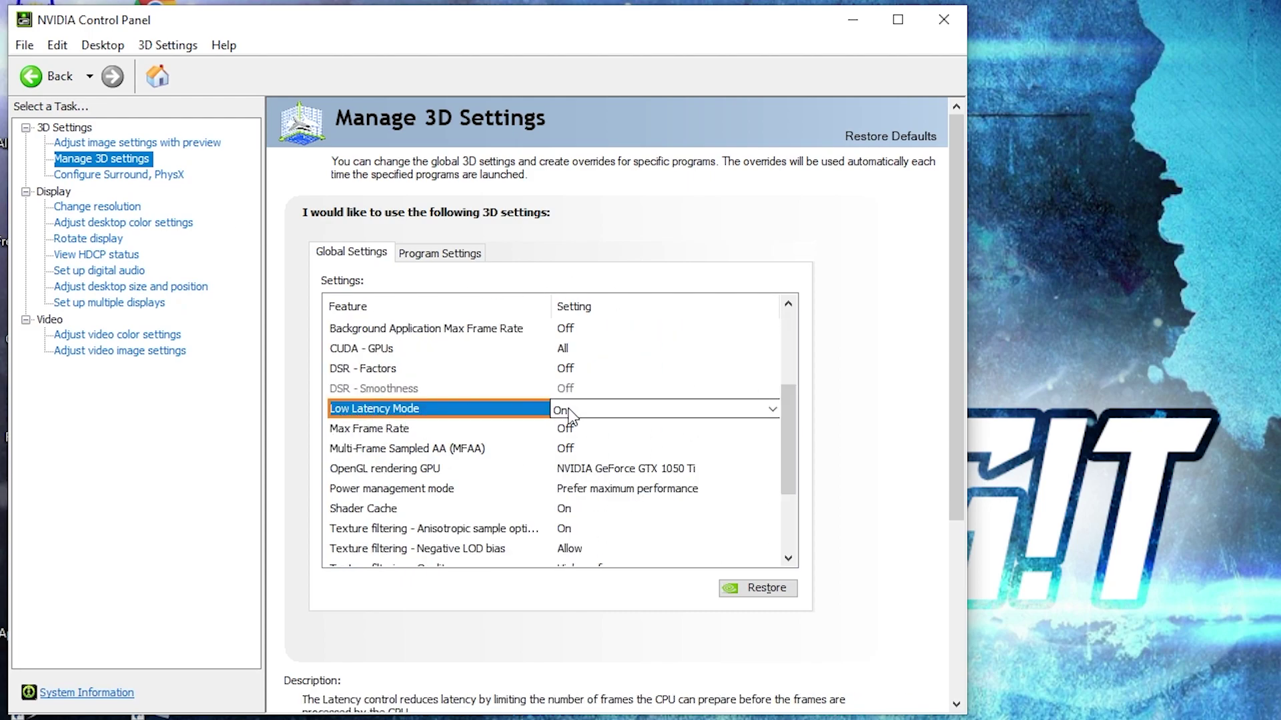
{"action": "left_click", "coordinate": [364, 469]}
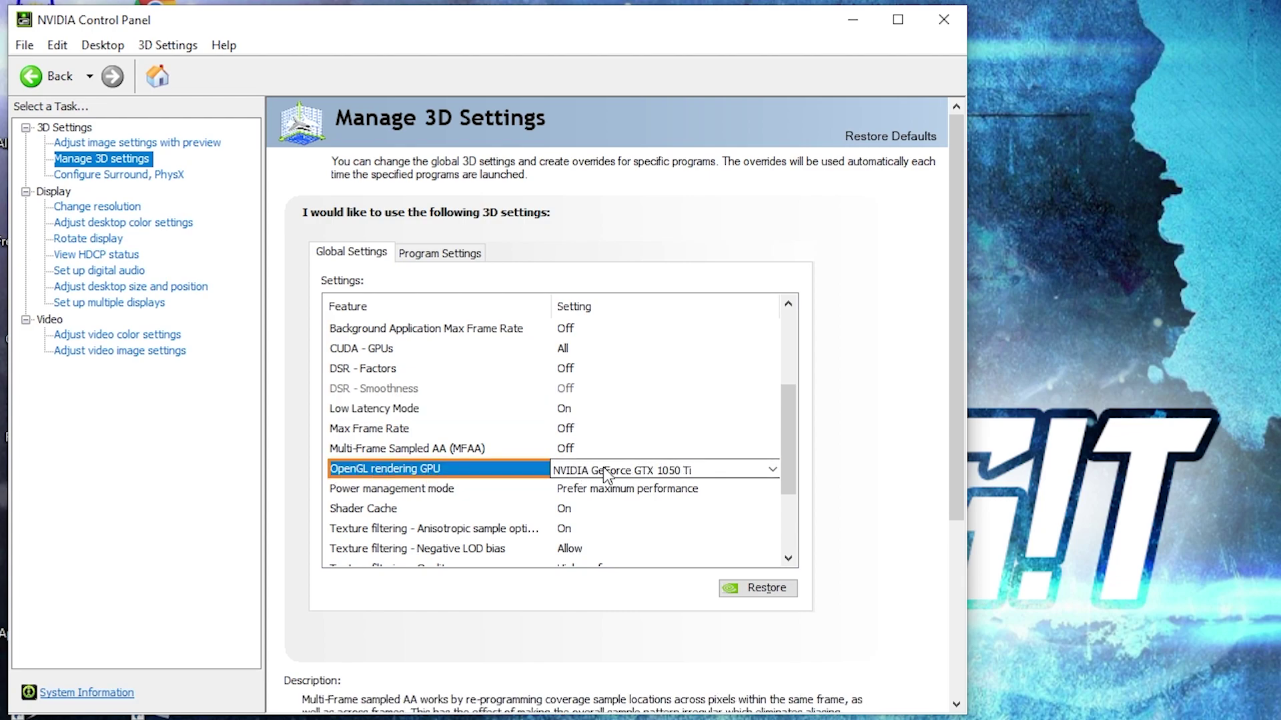
{"action": "left_click", "coordinate": [376, 490]}
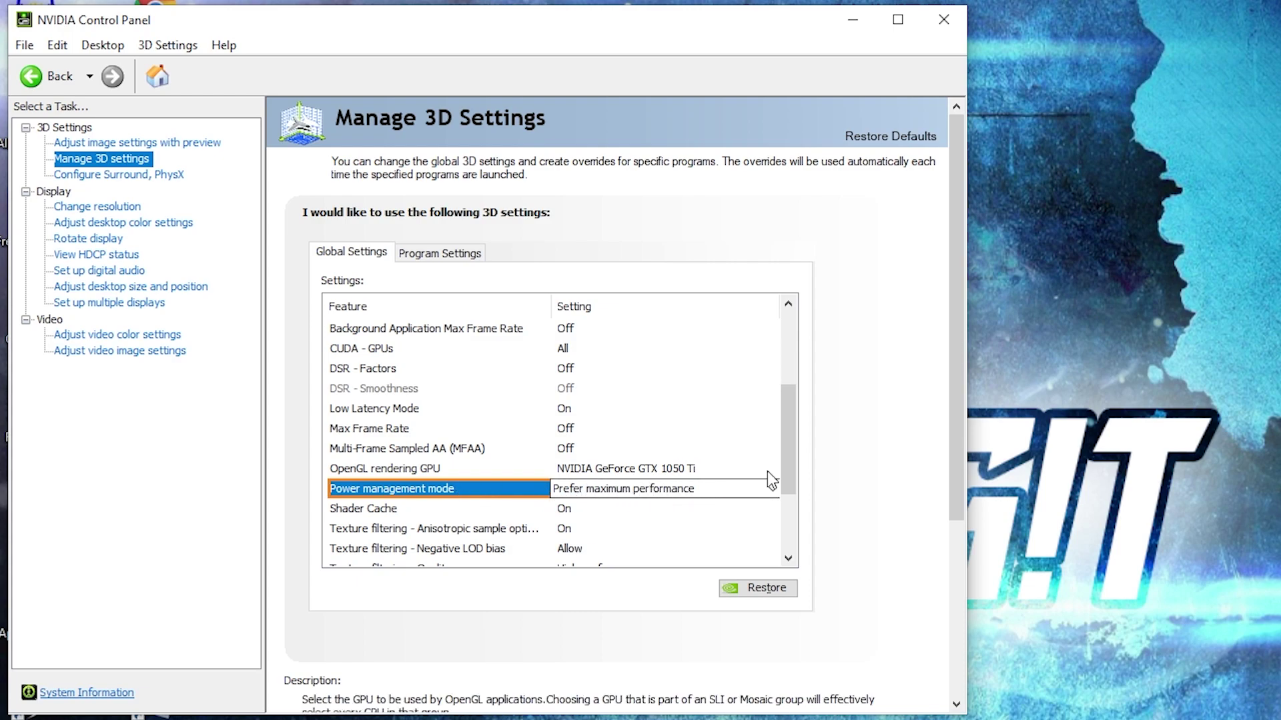
Step: Adjust Texture filtering Quality and Threaded optimization, and turn Vertical sync Off
{"action": "scroll", "coordinate": [786, 463], "scroll_direction": "down", "scroll_amount": 2}
{"action": "left_click", "coordinate": [414, 450]}
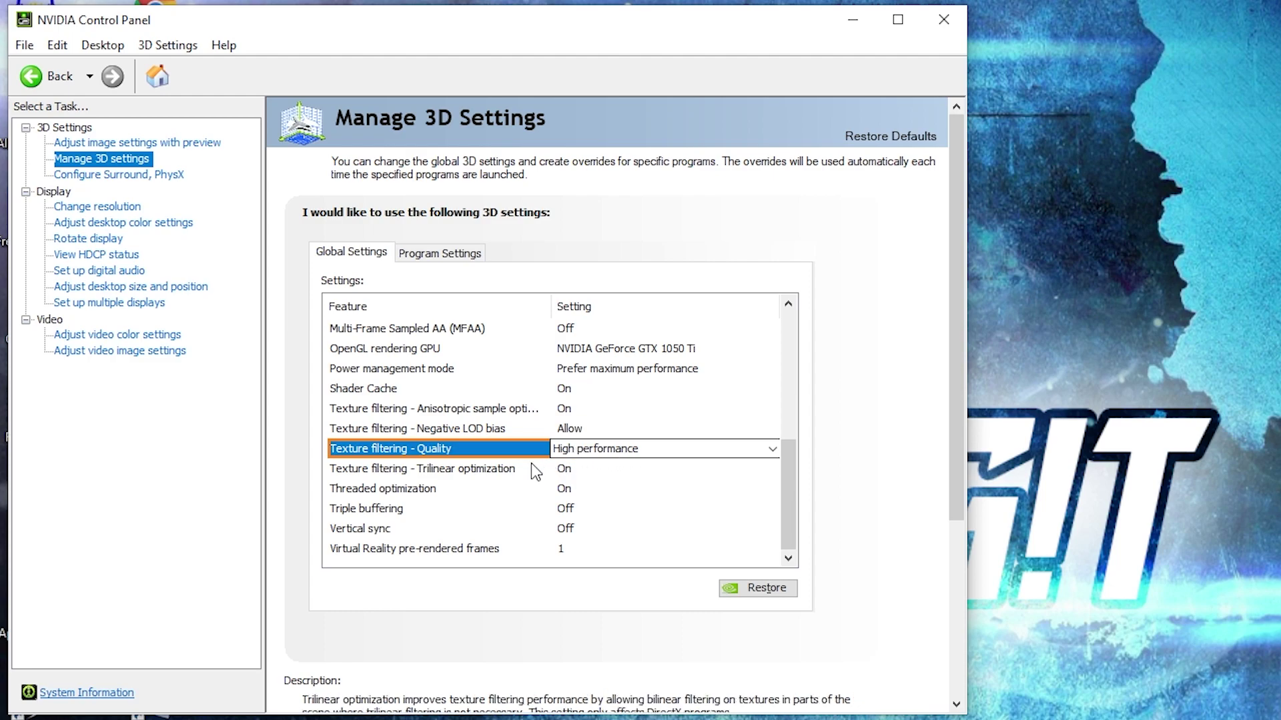
{"action": "left_click", "coordinate": [374, 488]}
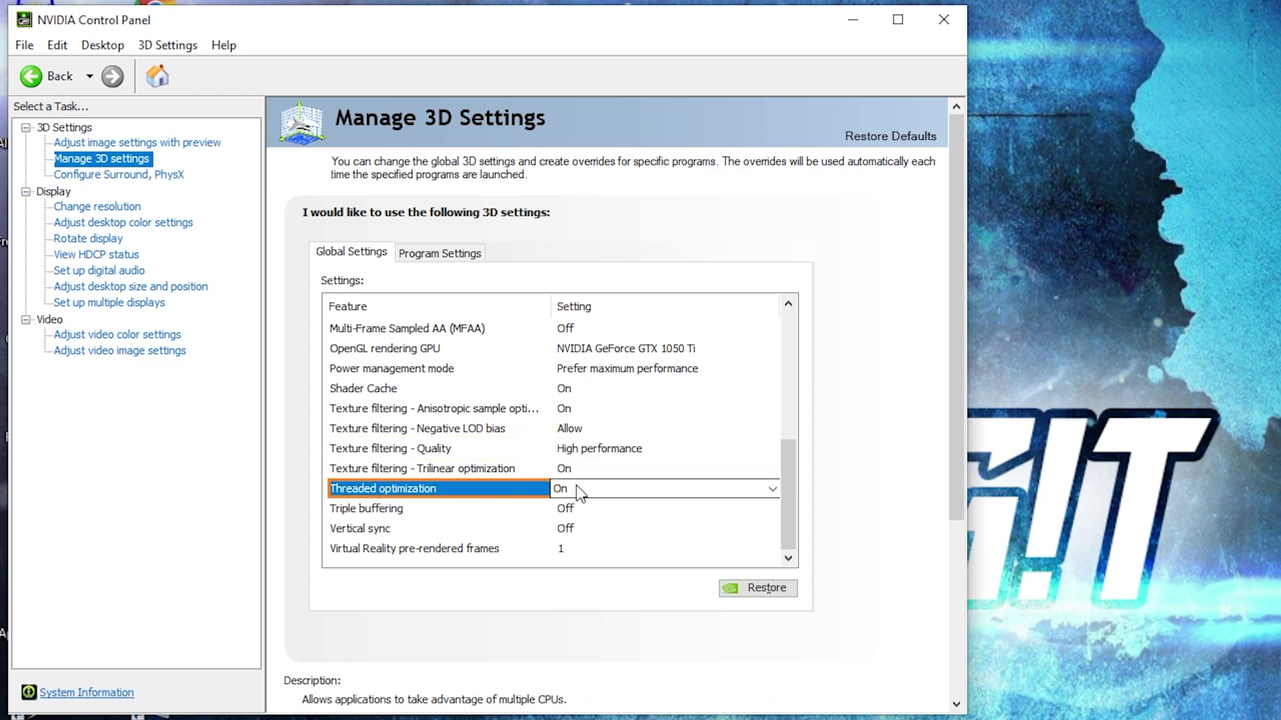
{"action": "left_click", "coordinate": [338, 528]}
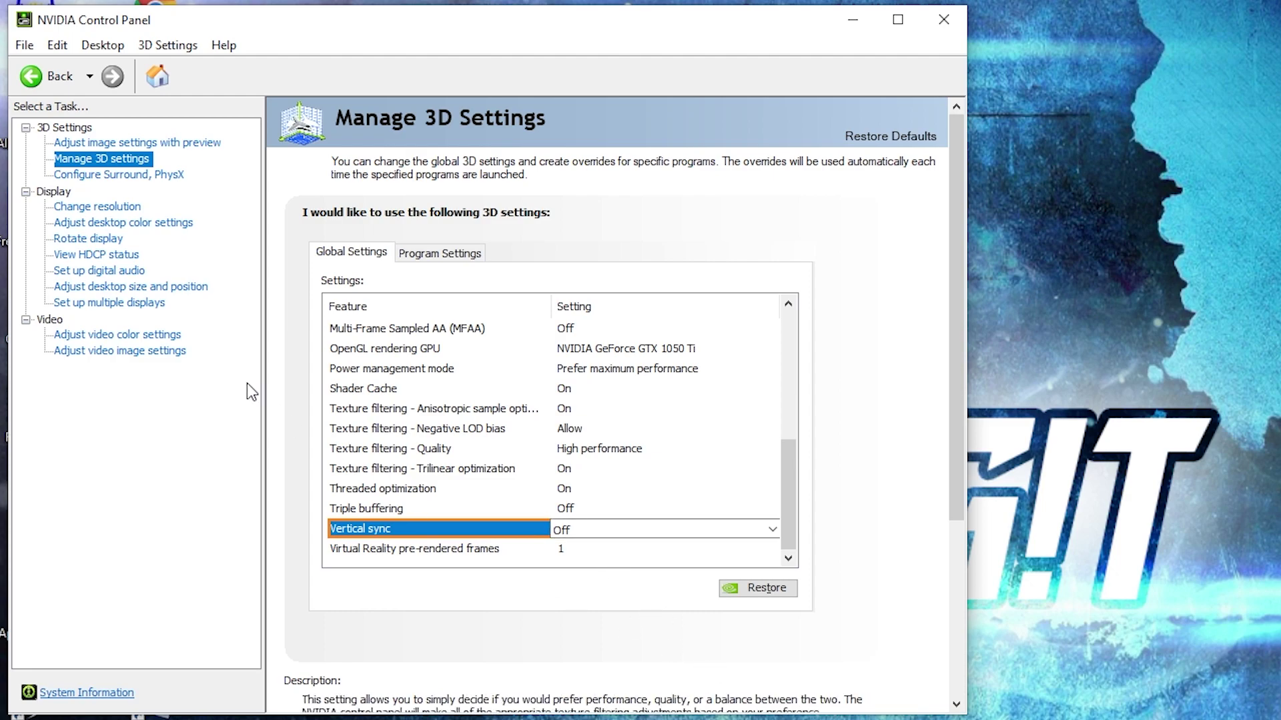
{"action": "left_click", "coordinate": [61, 224]}
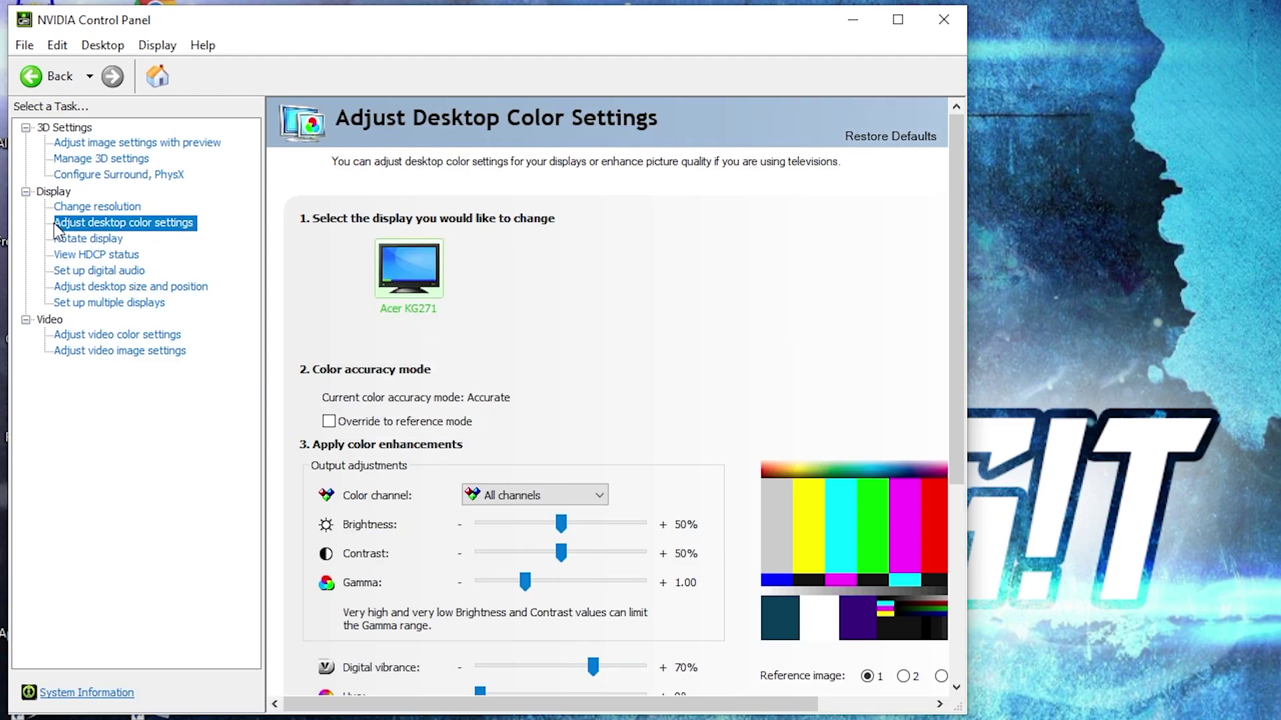
Step: Raise Digital vibrance to 70% and apply the desktop colour settings
{"action": "scroll", "coordinate": [341, 402], "scroll_direction": "down", "scroll_amount": 1}
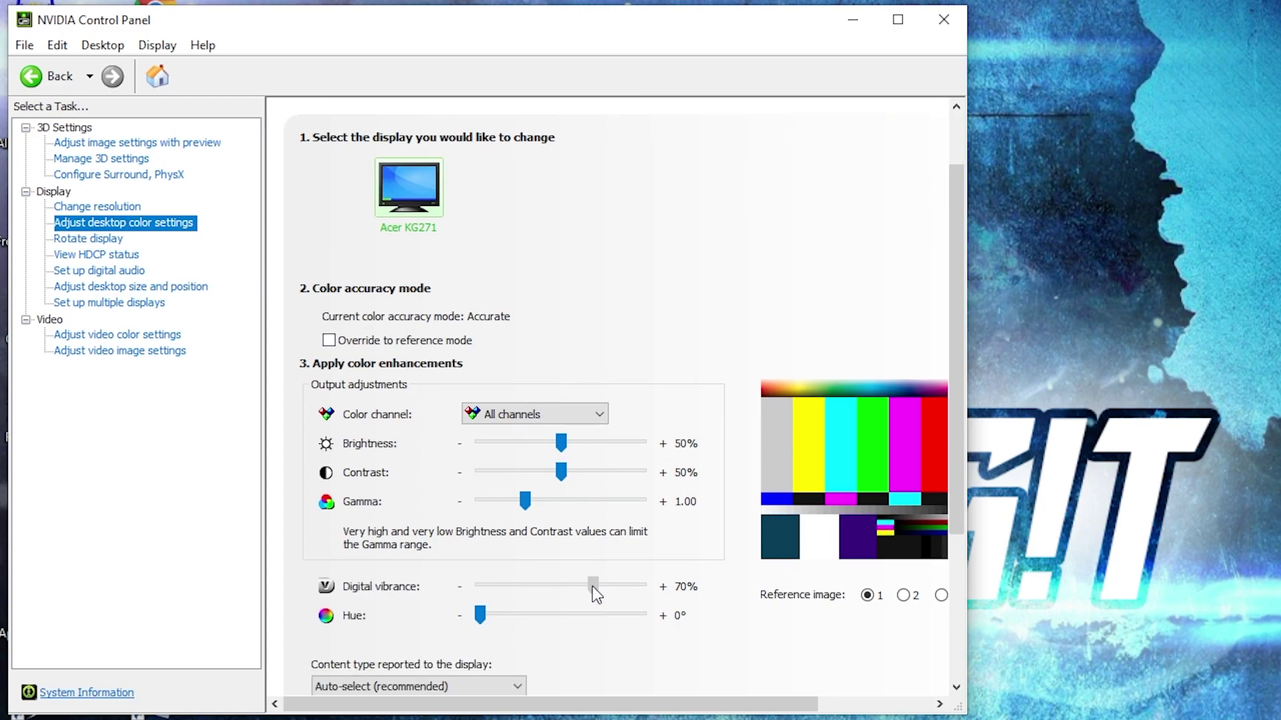
{"action": "left_click_drag", "start_coordinate": [592, 585], "coordinate": [593, 585]}
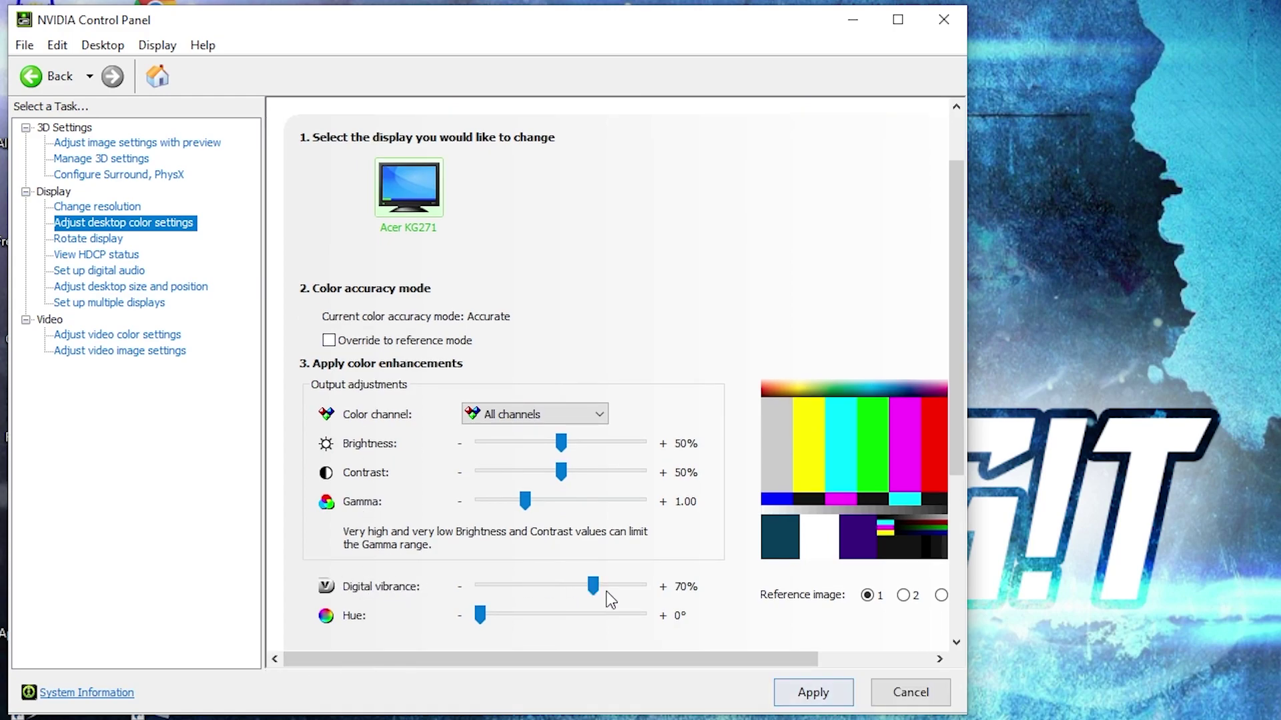
{"action": "left_click", "coordinate": [813, 691]}
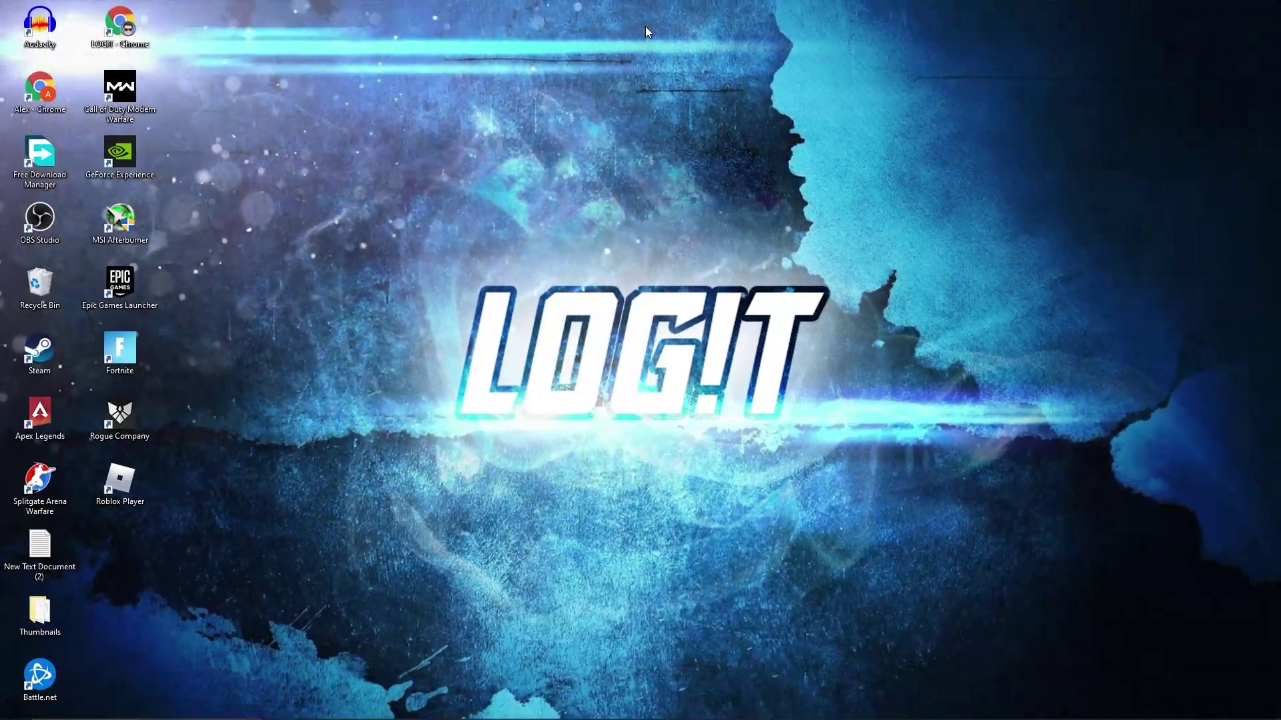
{"action": "left_click", "coordinate": [190, 697]}
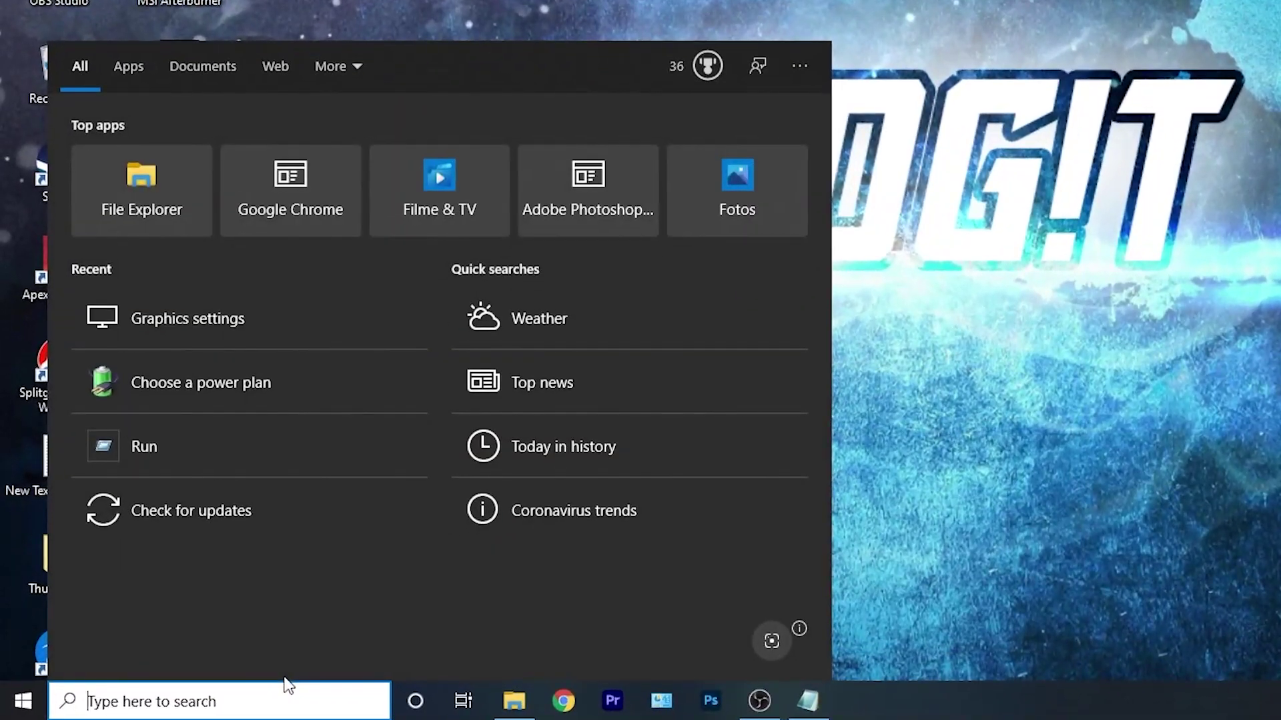
Step: Open Defragment and Optimize Drives via search and optimize drive C:
{"action": "type", "text": "optimu"}
{"action": "key", "text": "BackSpace"}
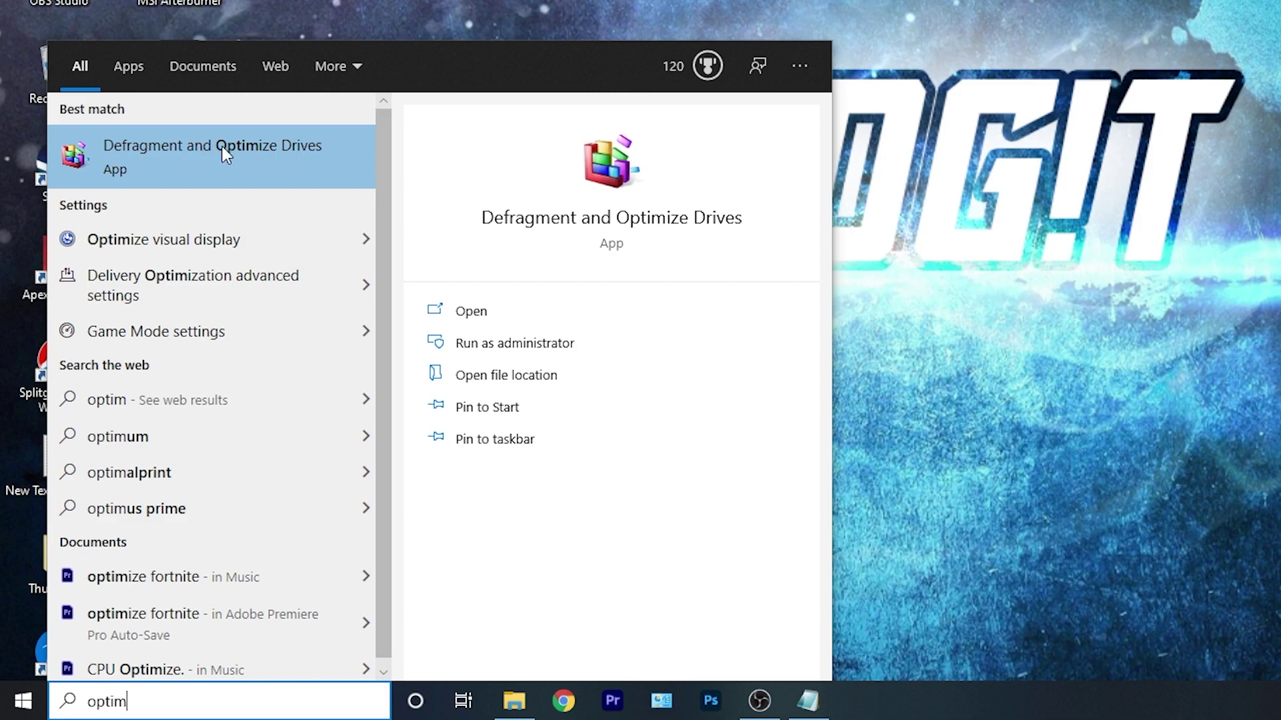
{"action": "left_click", "coordinate": [257, 148]}
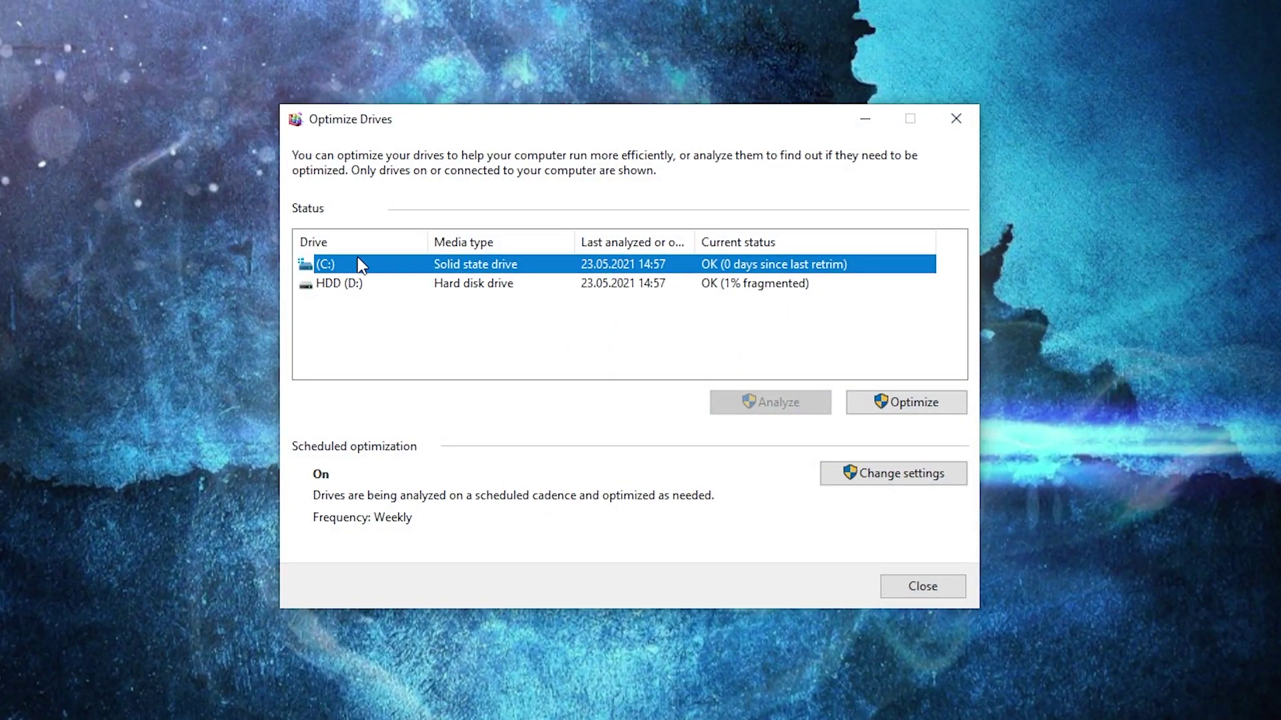
{"action": "left_click", "coordinate": [904, 398]}
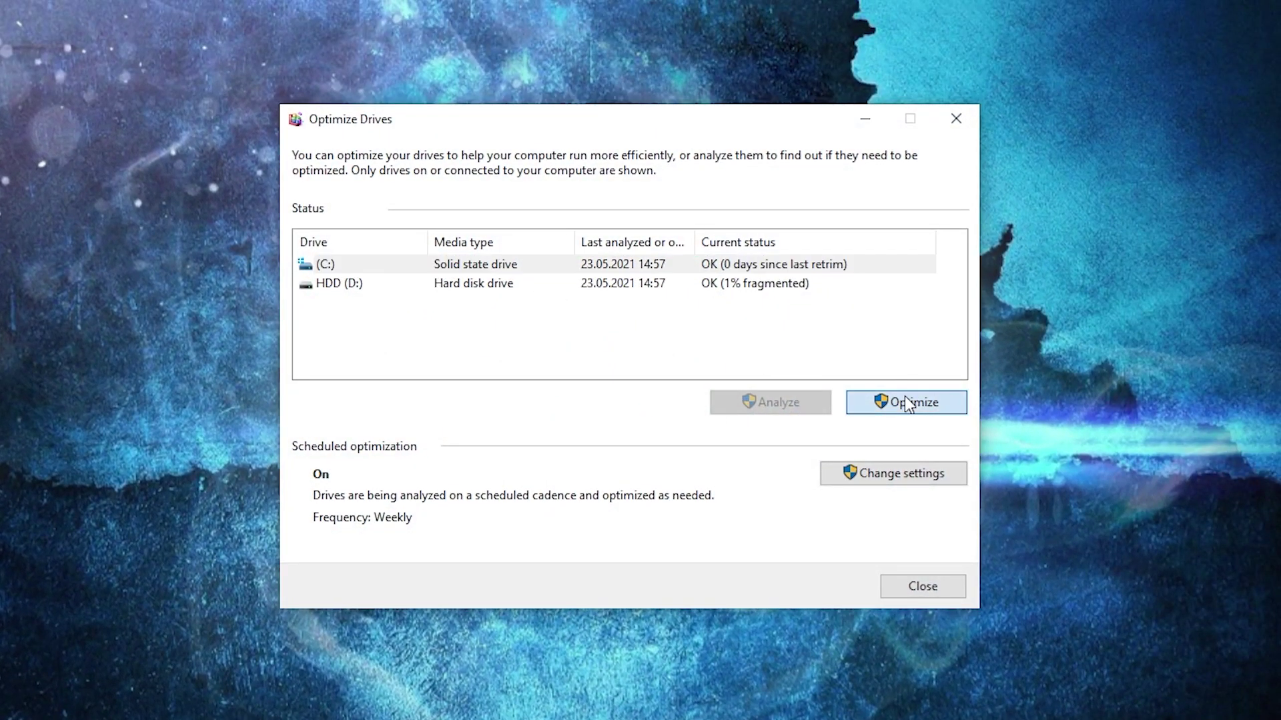
Step: Analyze and then optimize the HDD (D:) drive
{"action": "left_click", "coordinate": [582, 286]}
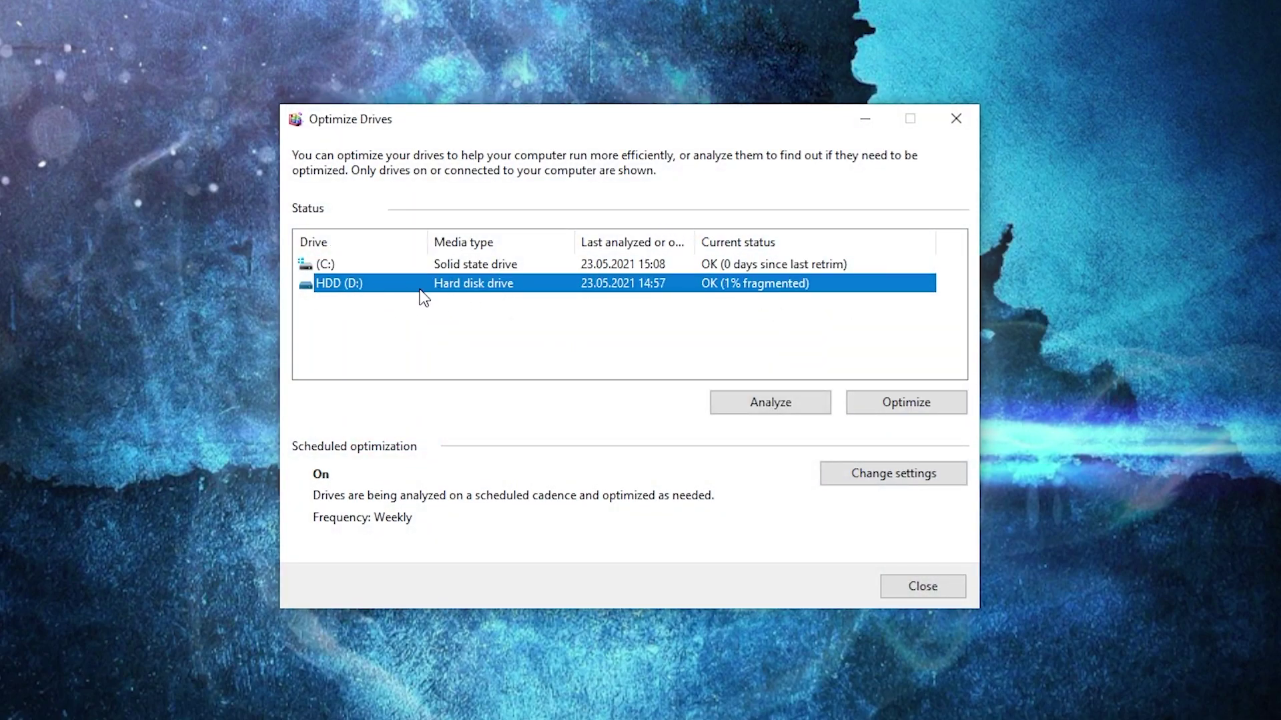
{"action": "left_click", "coordinate": [754, 397]}
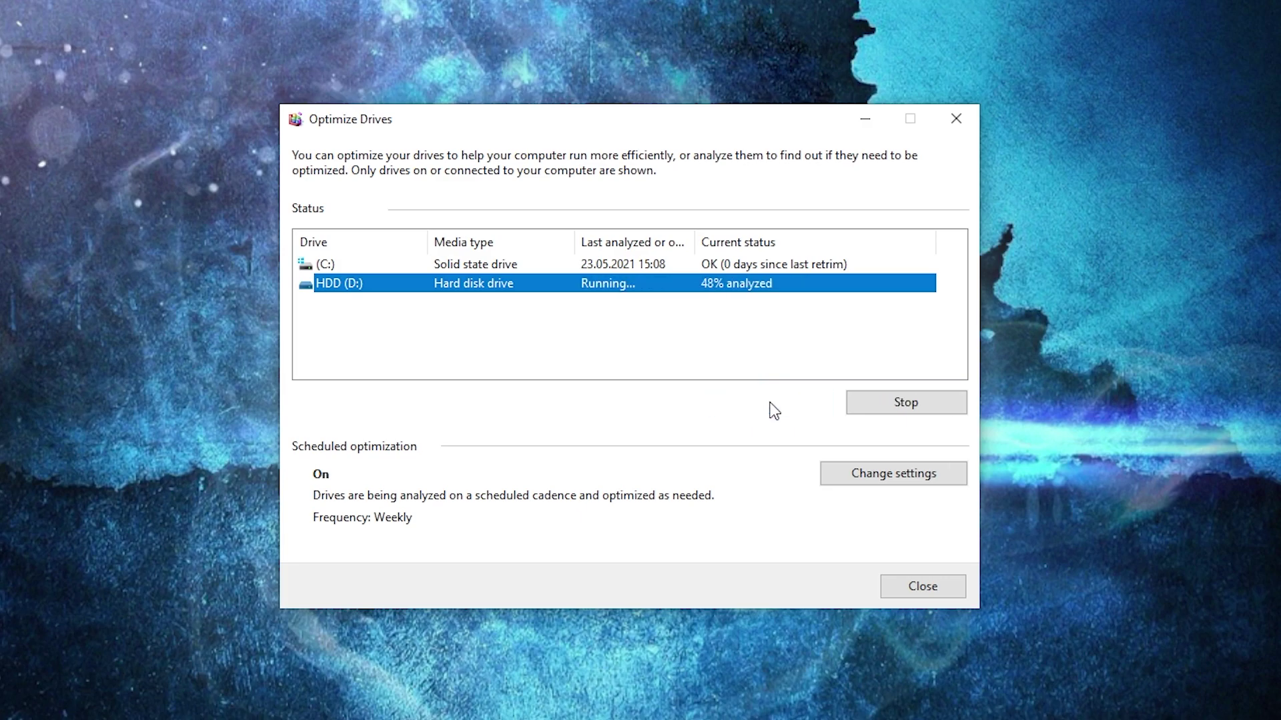
{"action": "left_click", "coordinate": [912, 400]}
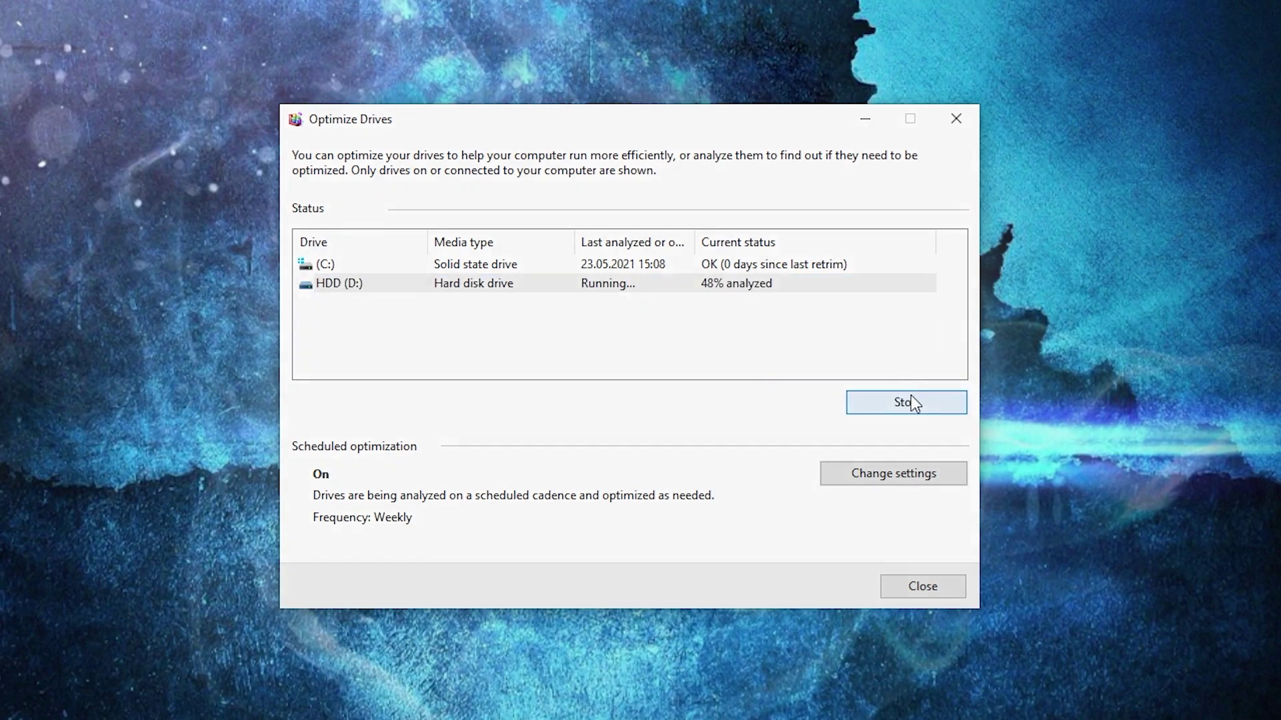